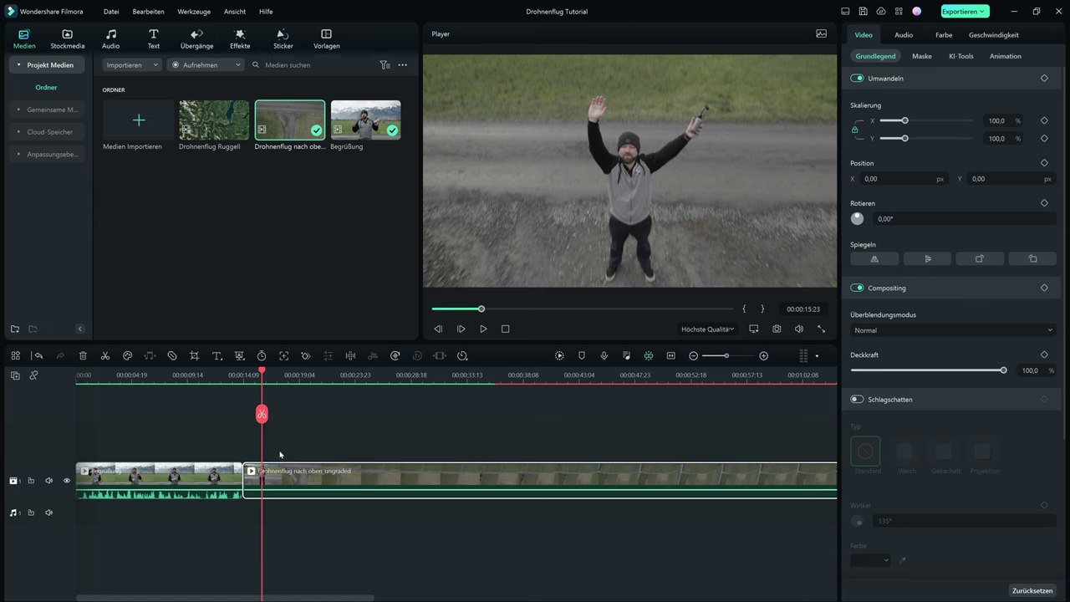
- Split the ungraded upward drone clip at 00:00:15:23, delete its opening part and ripple-delete the gap after the greeting clip
left_click(263, 413)
left_click(252, 476)
key("Delete")
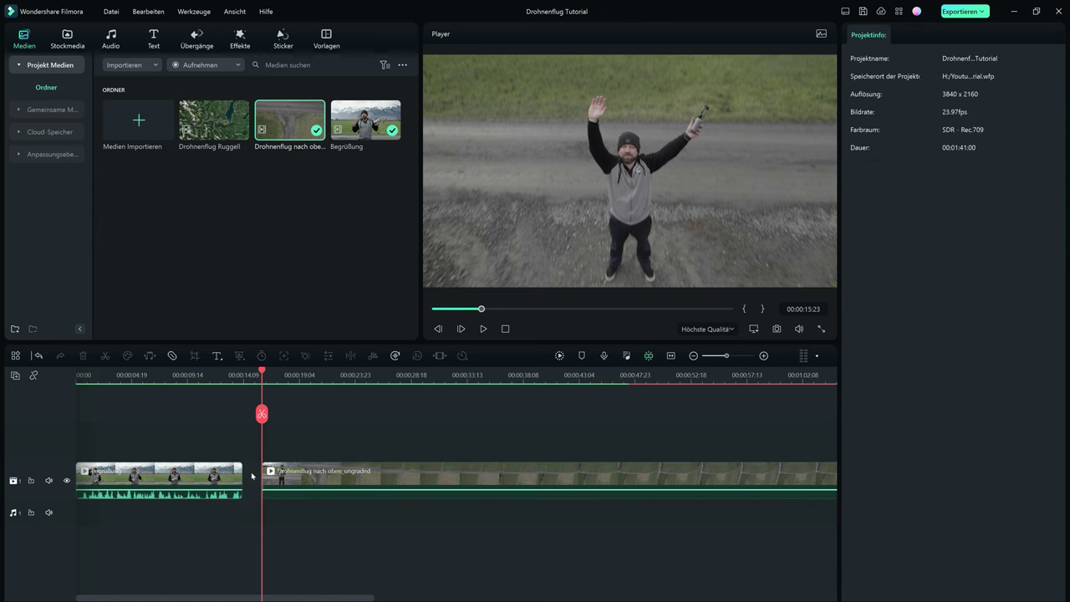
right_click(252, 475)
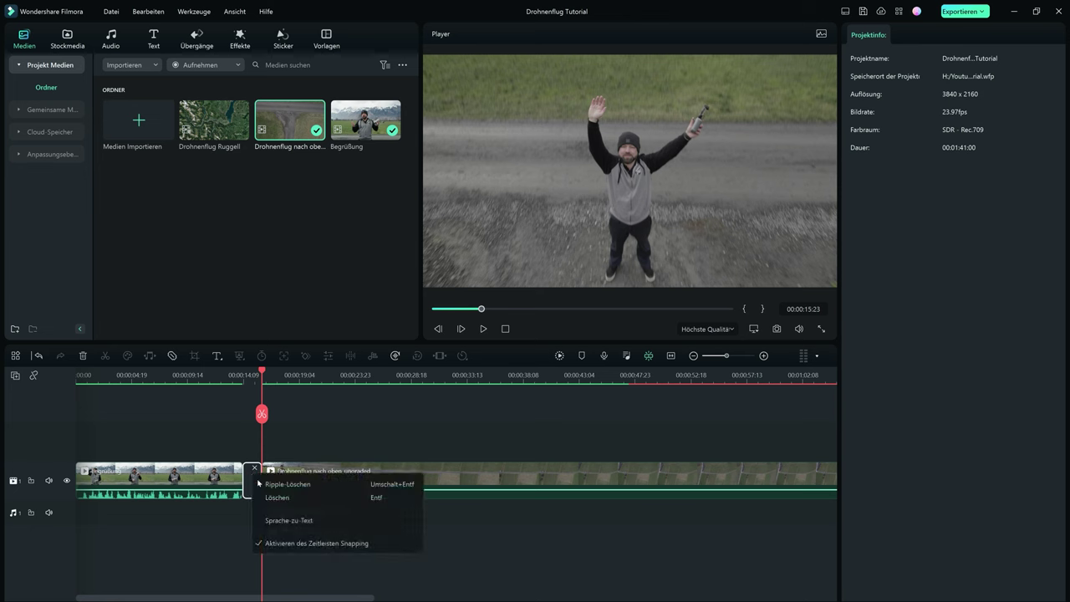
left_click(280, 484)
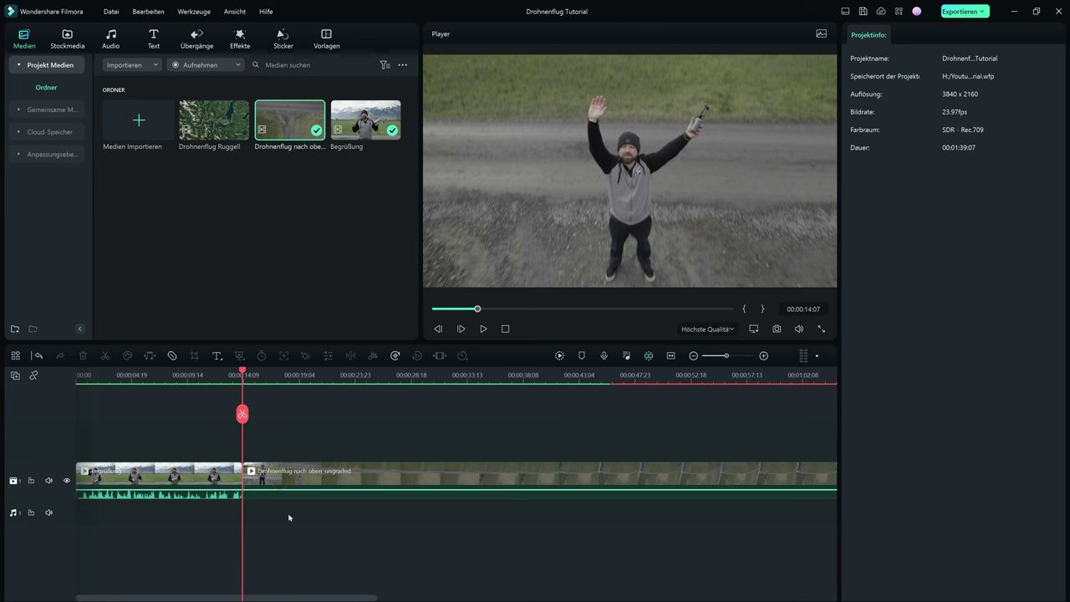
left_click_drag(245, 368, 218, 368)
key("space")
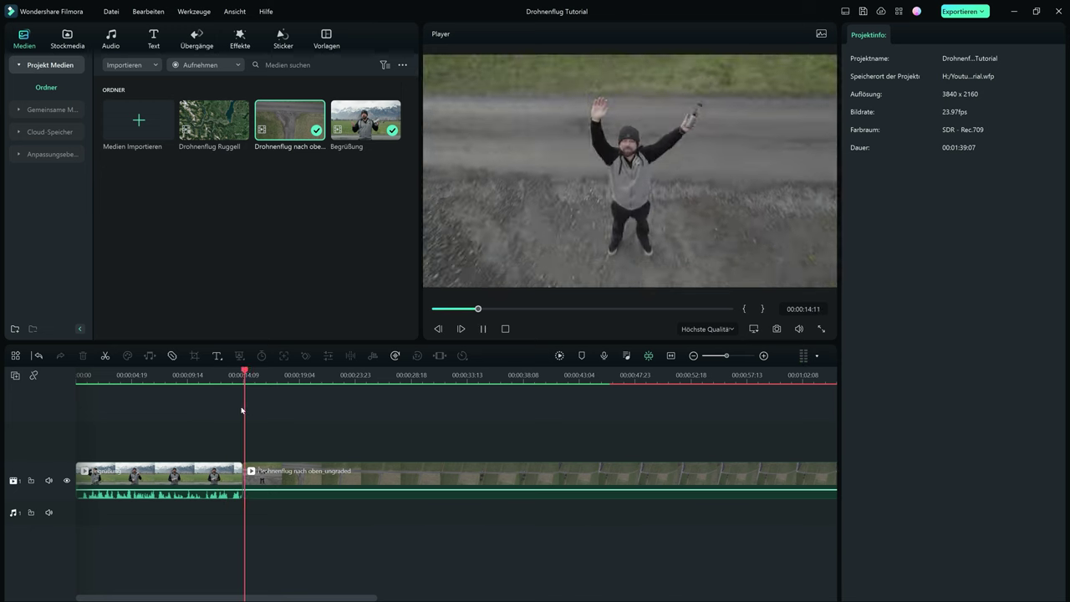
key("space")
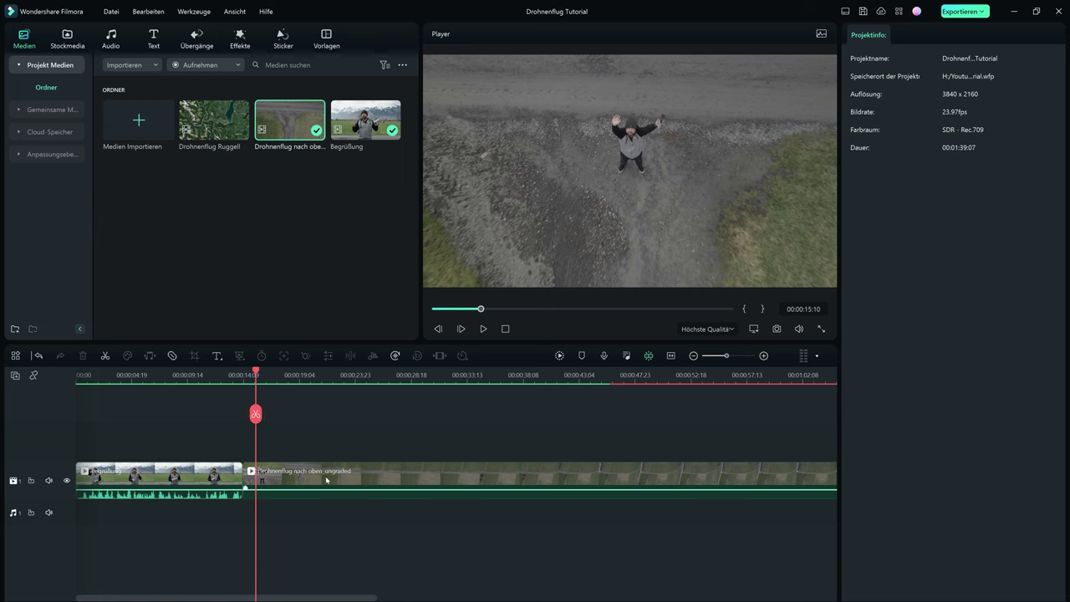
- Split the ungraded upward drone clip at 00:00:29:04 and delete everything after the cut
mouse_move(264, 376)
left_mouse_down()
mouse_move(234, 369)
mouse_move(261, 372)
left_mouse_up()
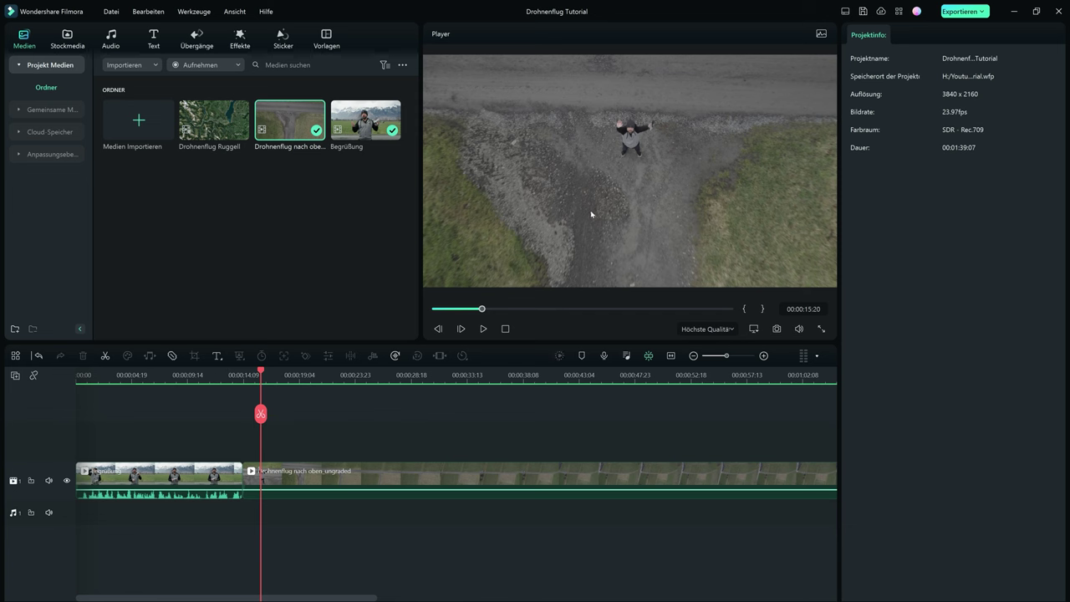
mouse_move(220, 131)
left_click_drag(261, 374, 467, 389)
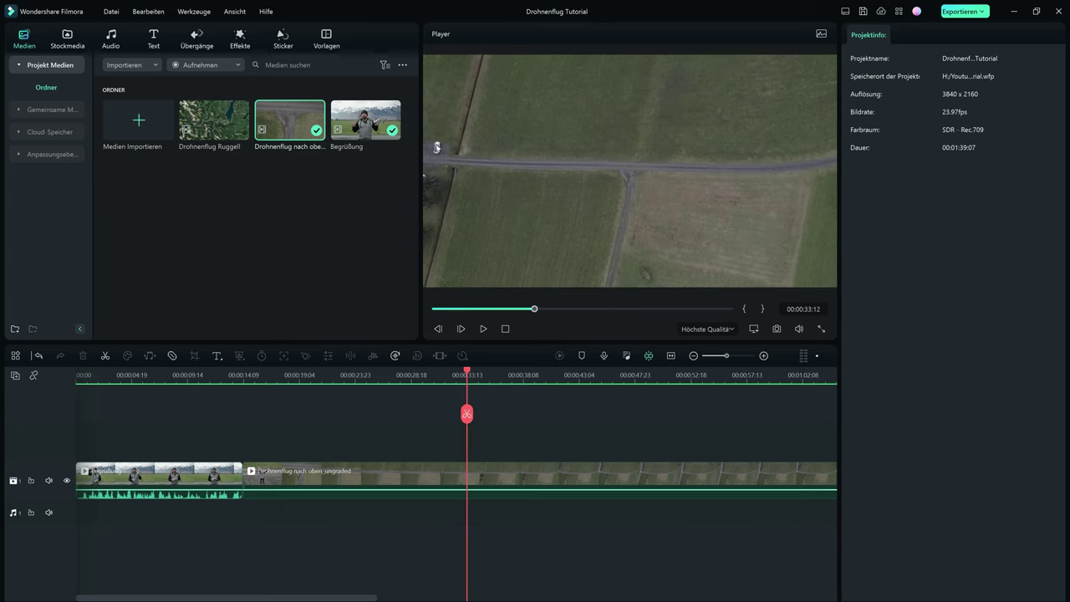
left_click_drag(469, 368, 416, 369)
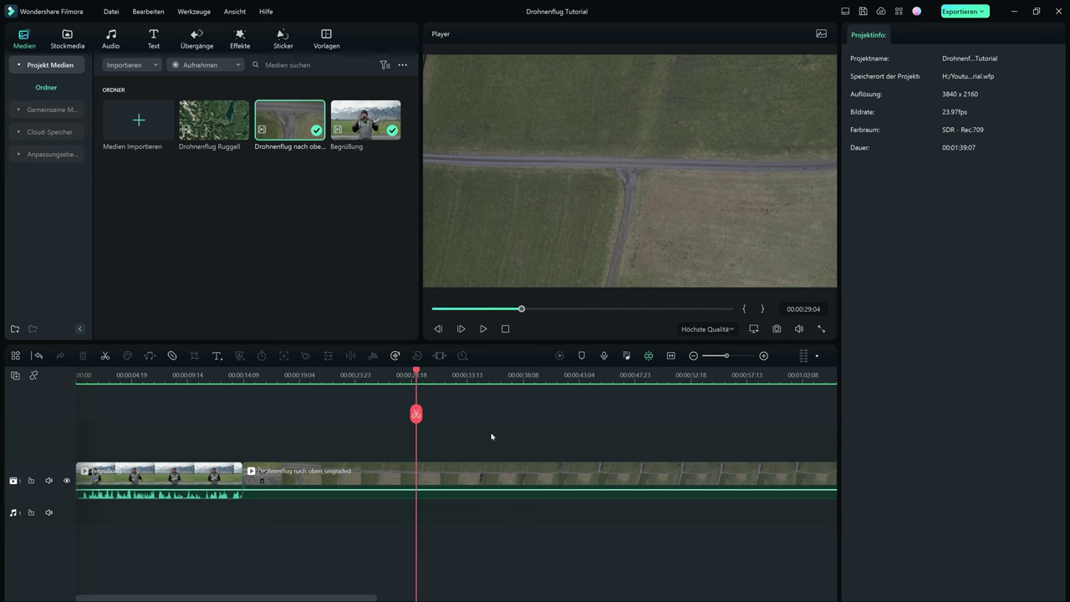
left_click(416, 414)
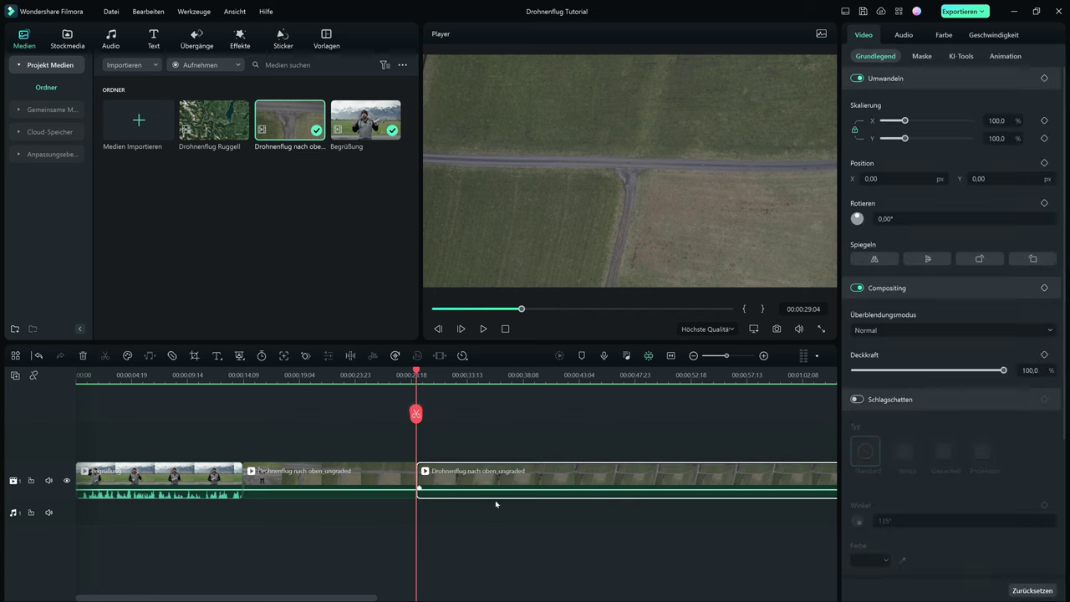
key("Delete")
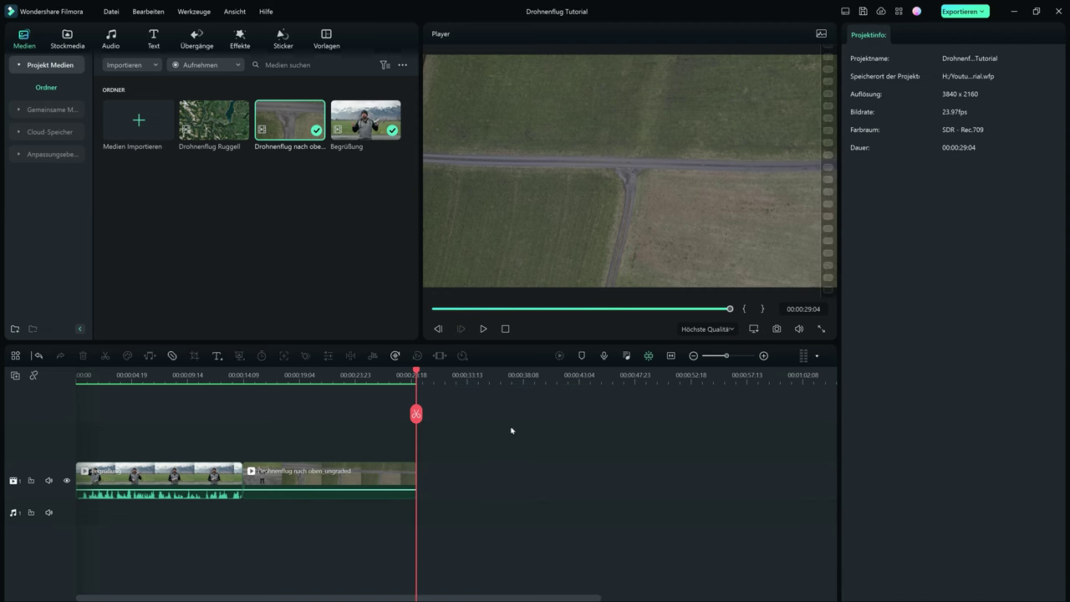
- Place the Drohnenflug Ruggell clip on the video track directly after the ungraded drone clip
left_click(221, 120)
left_click_drag(221, 120, 423, 484)
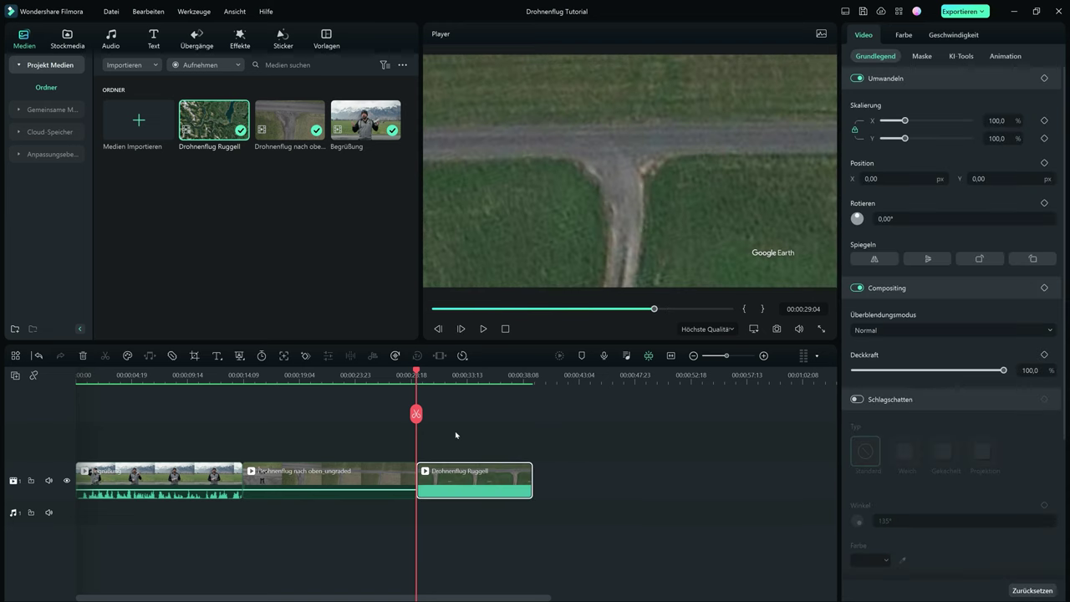
left_click(415, 373)
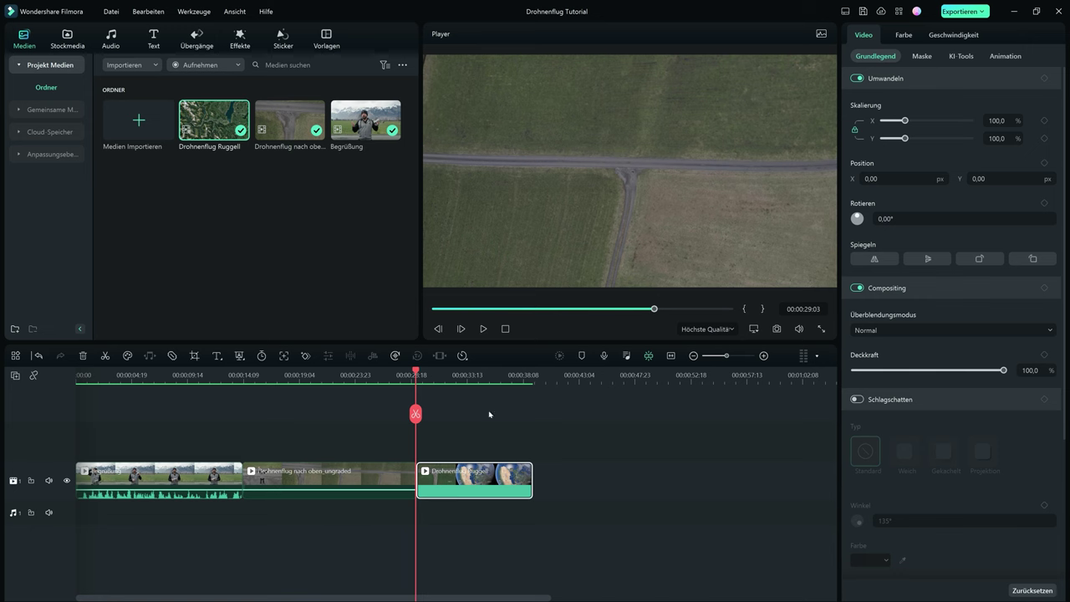
- Trim the start of the Drohnenflug Ruggell clip to the matching frame at 00:00:29:06 and ripple-delete the resulting gap
scroll(489, 414, "up", 3)
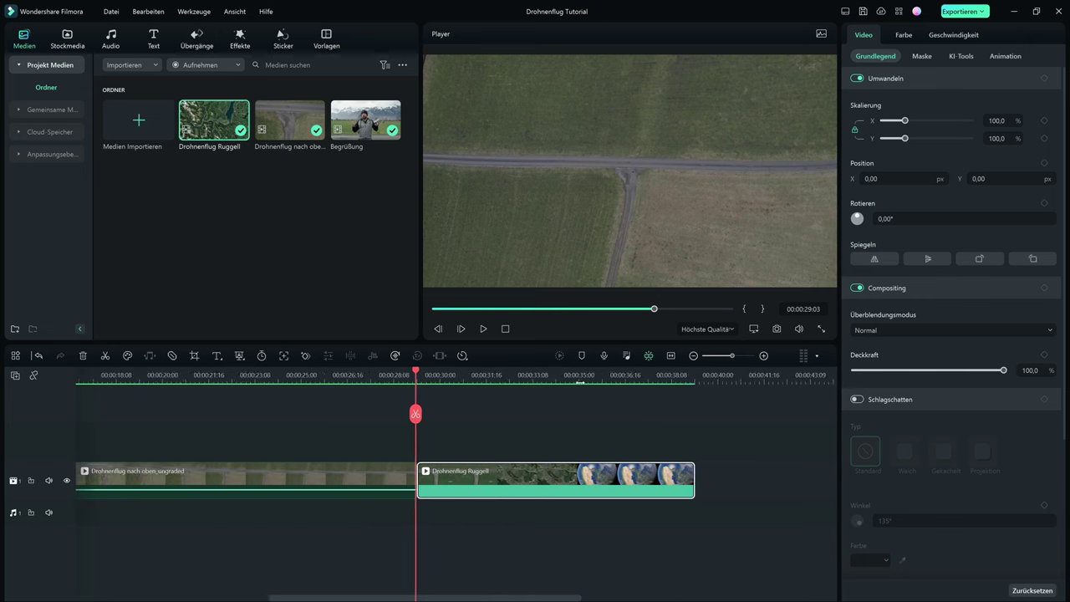
scroll(580, 383, "up", 2)
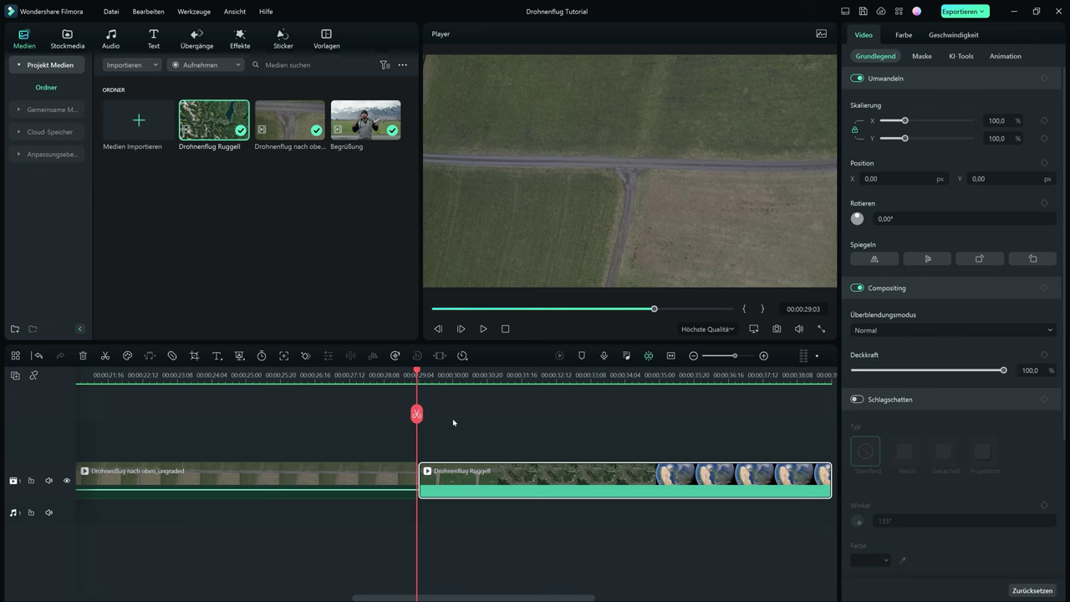
key("Right")
key("Right")
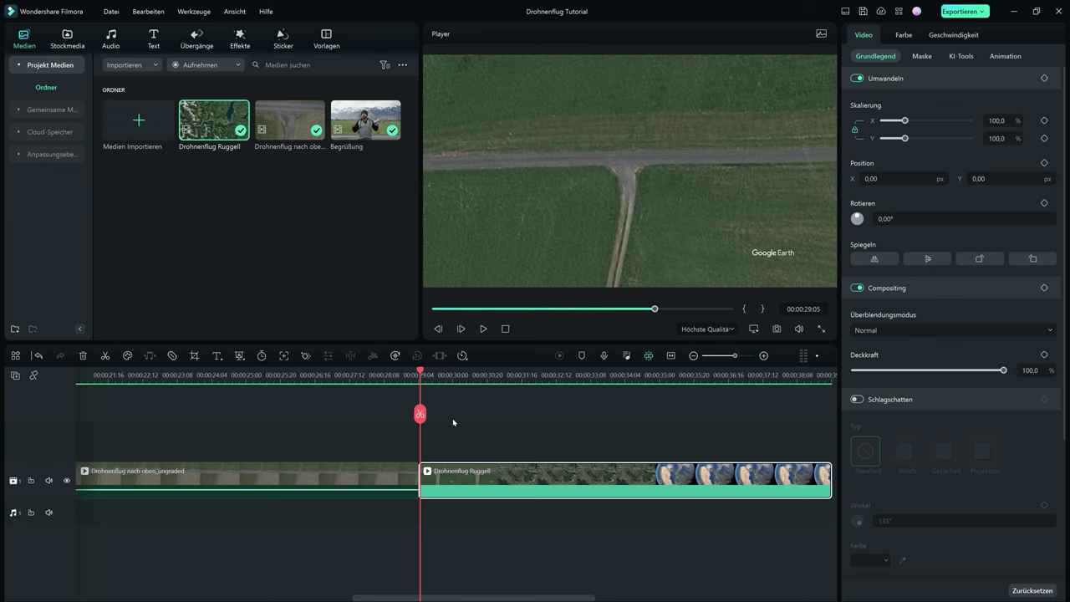
key("Right")
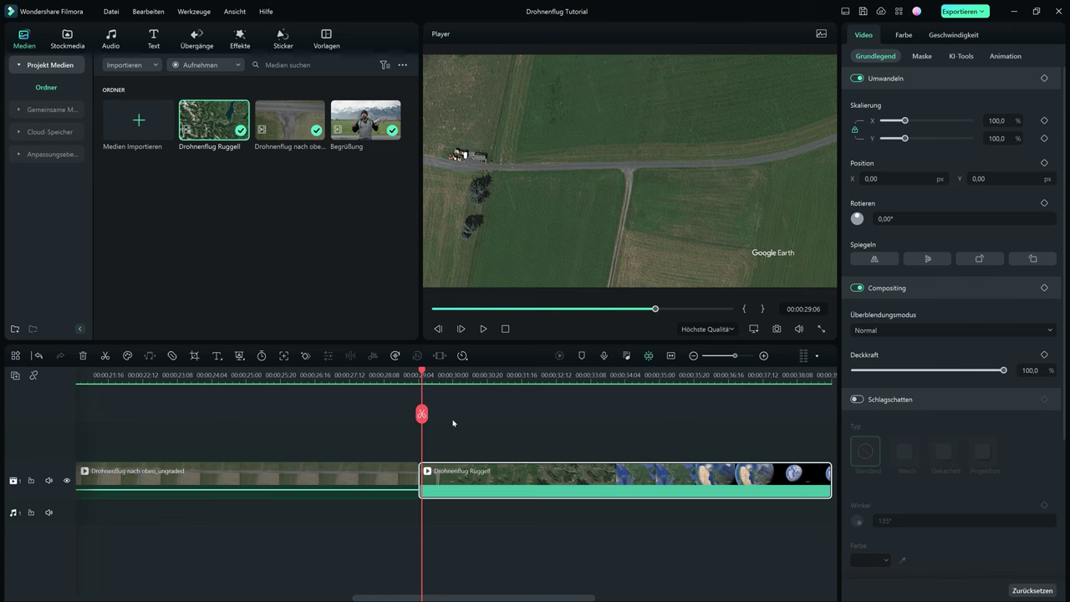
key("Left")
key("Right")
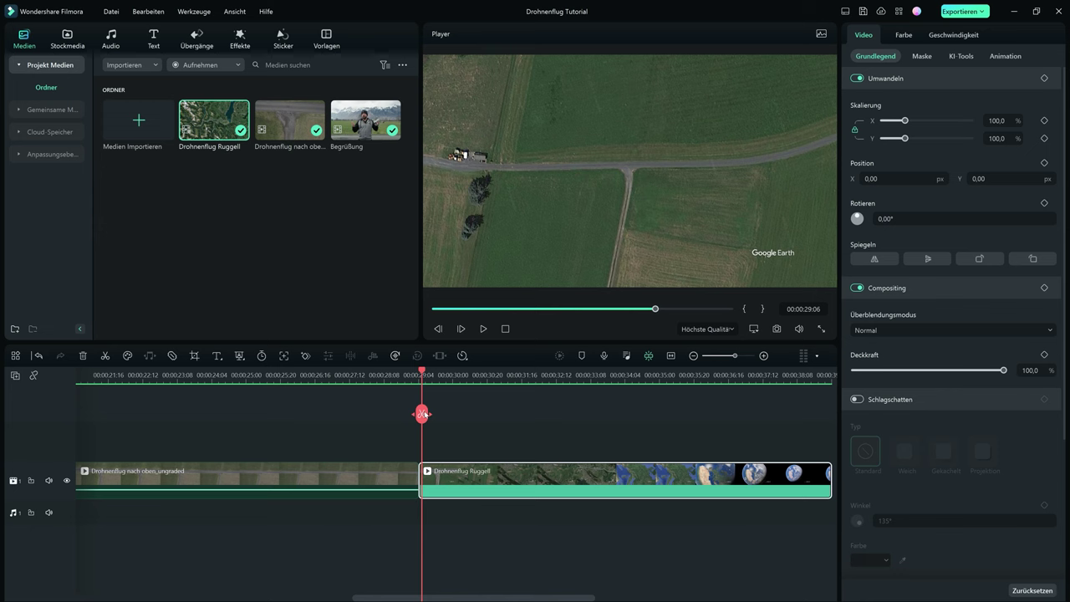
left_click_drag(416, 479, 419, 479)
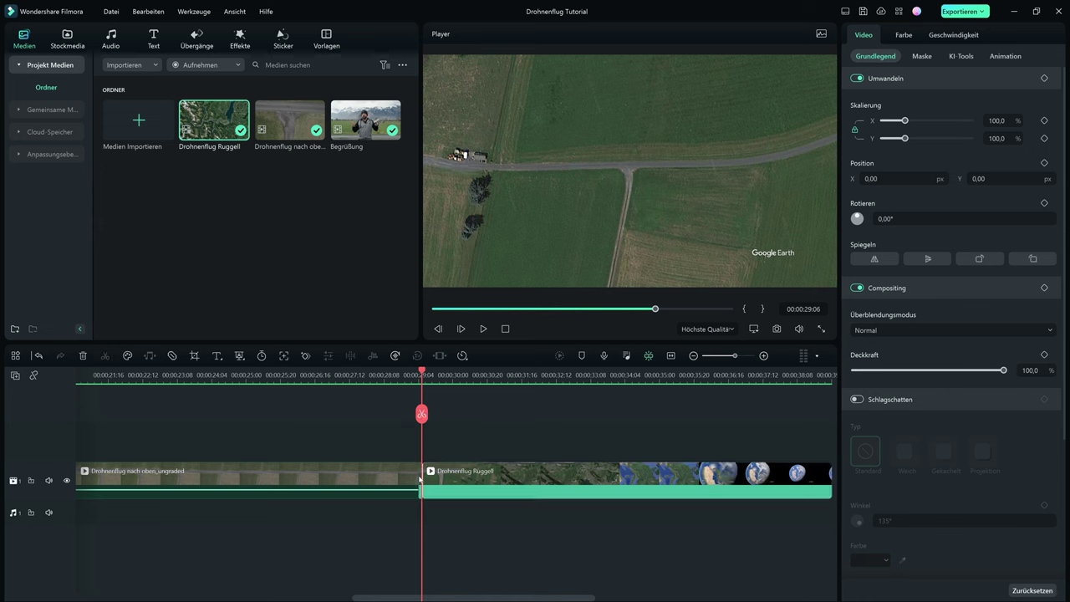
left_click(418, 478)
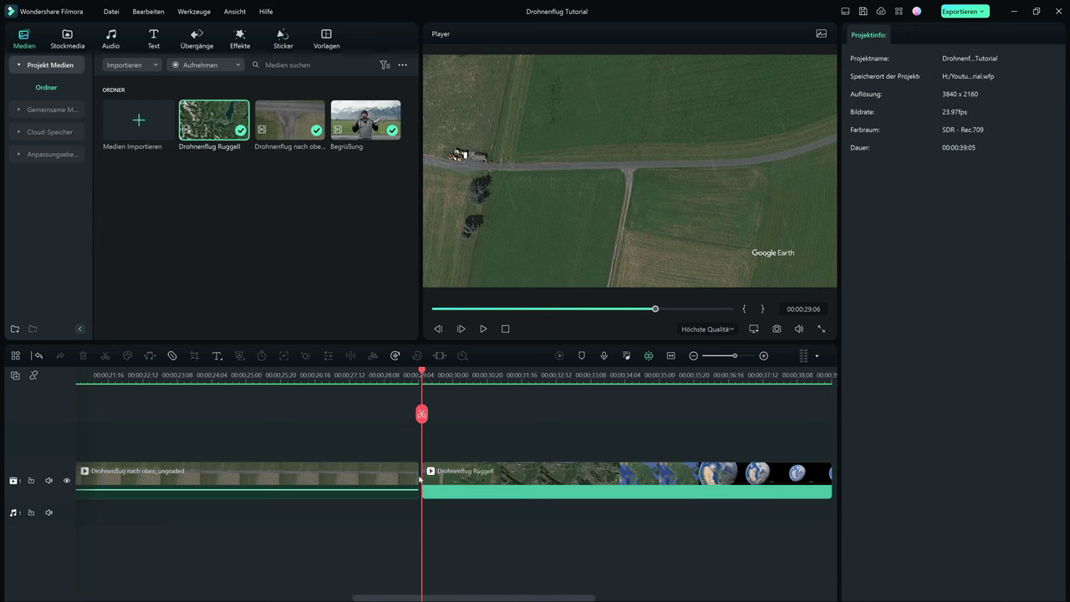
right_click(418, 479)
left_click(419, 478)
right_click(419, 475)
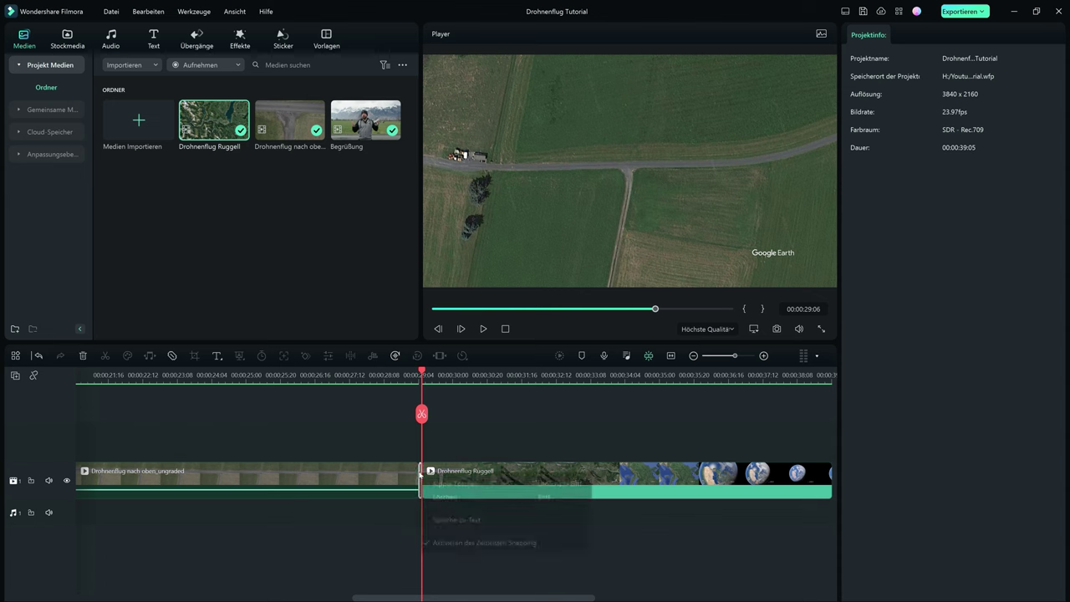
left_click(444, 484)
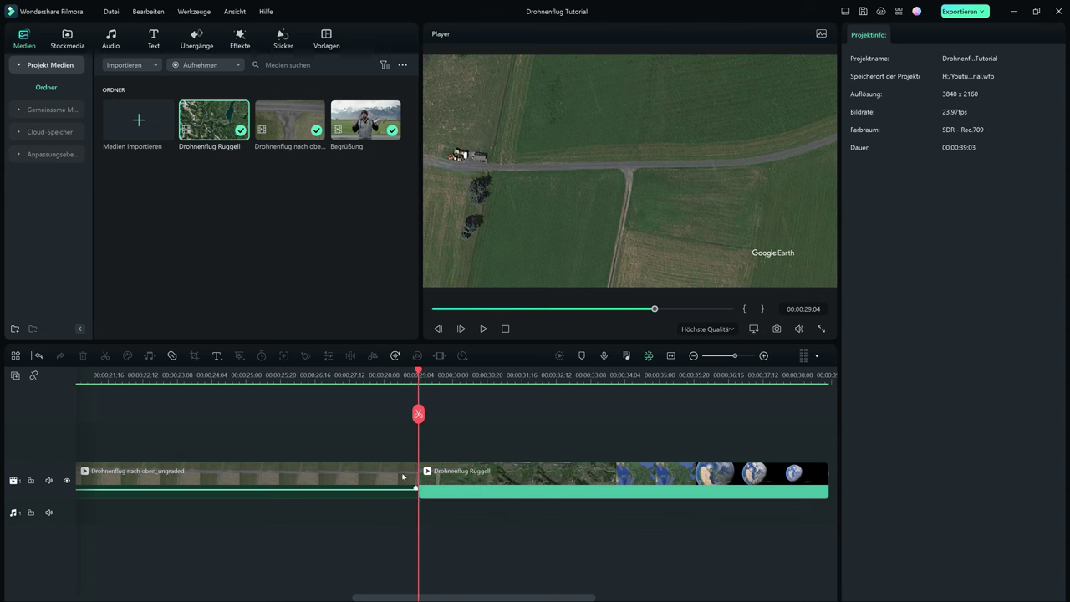
- Play back the drone footage and its transition into the Drohnenflug Ruggell clip to check how well the shots match
left_click_drag(418, 371, 378, 373)
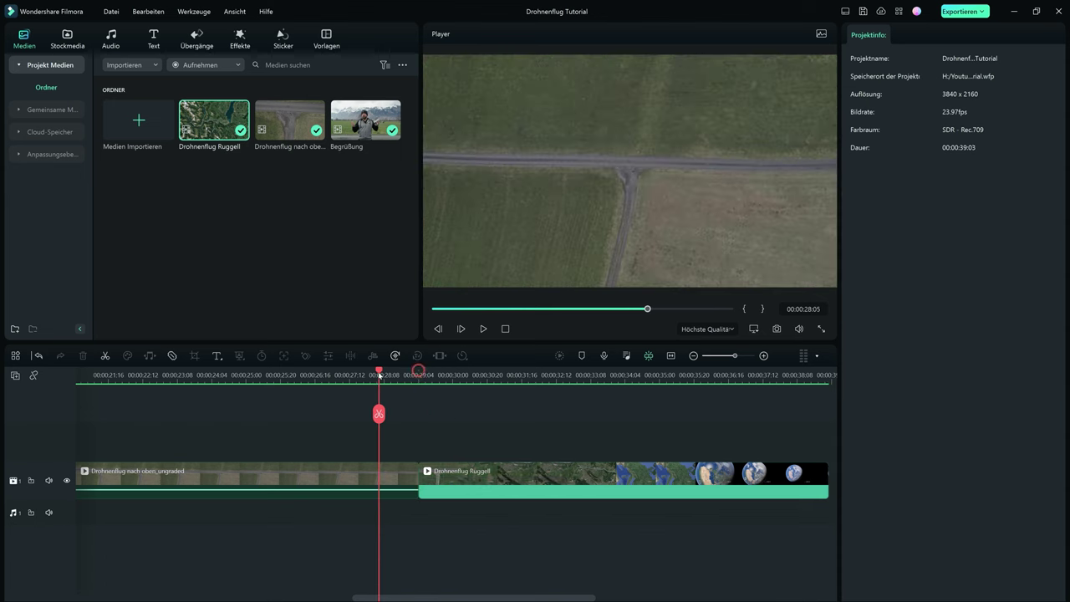
key("space")
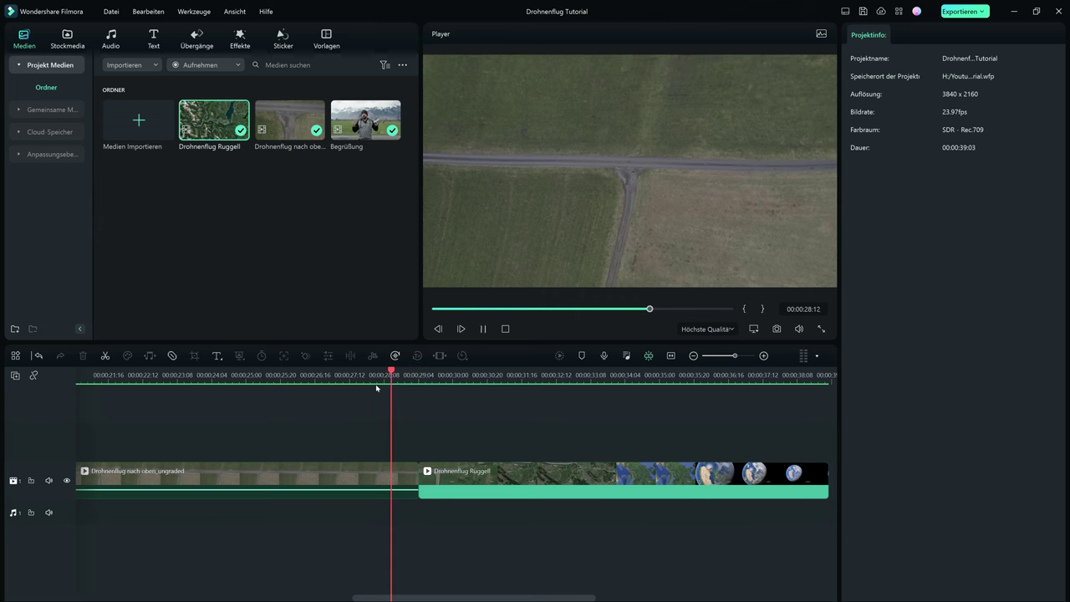
key("space")
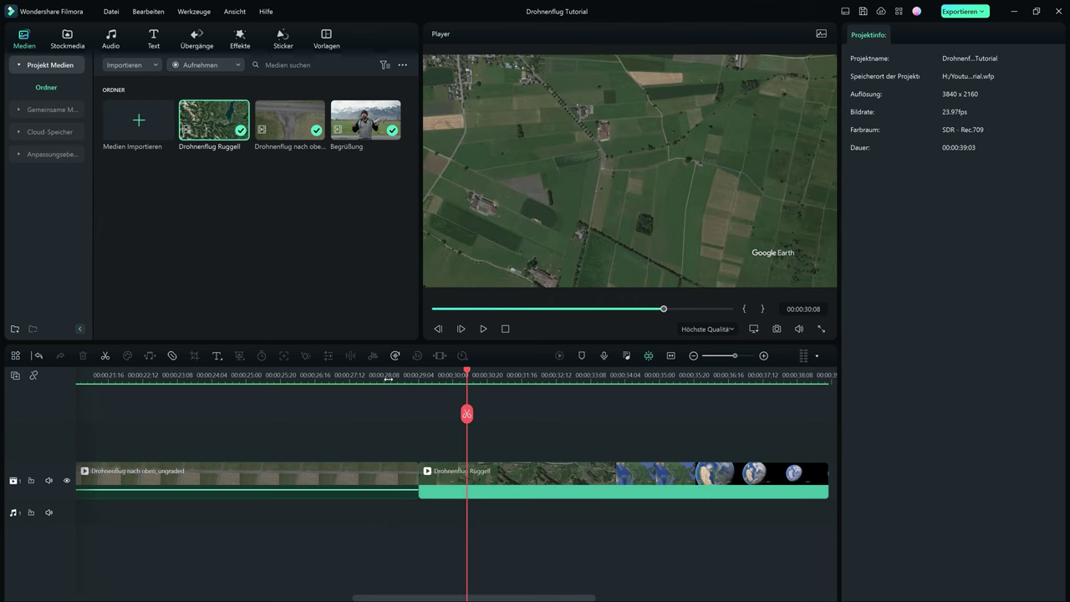
scroll(482, 583, "left", 3)
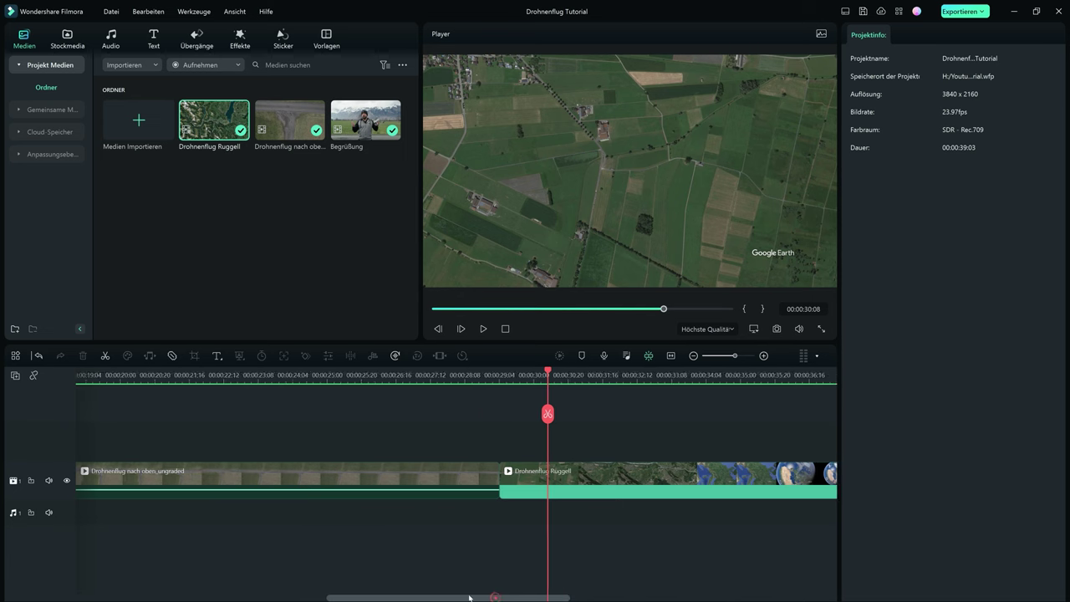
scroll(556, 414, "down", 3, "ctrl")
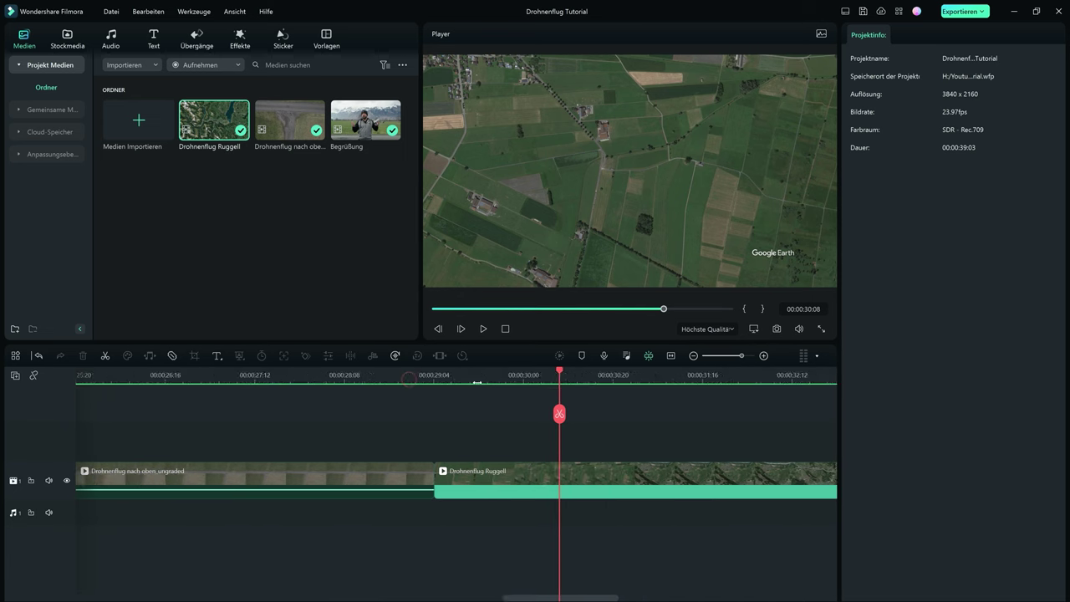
key("space")
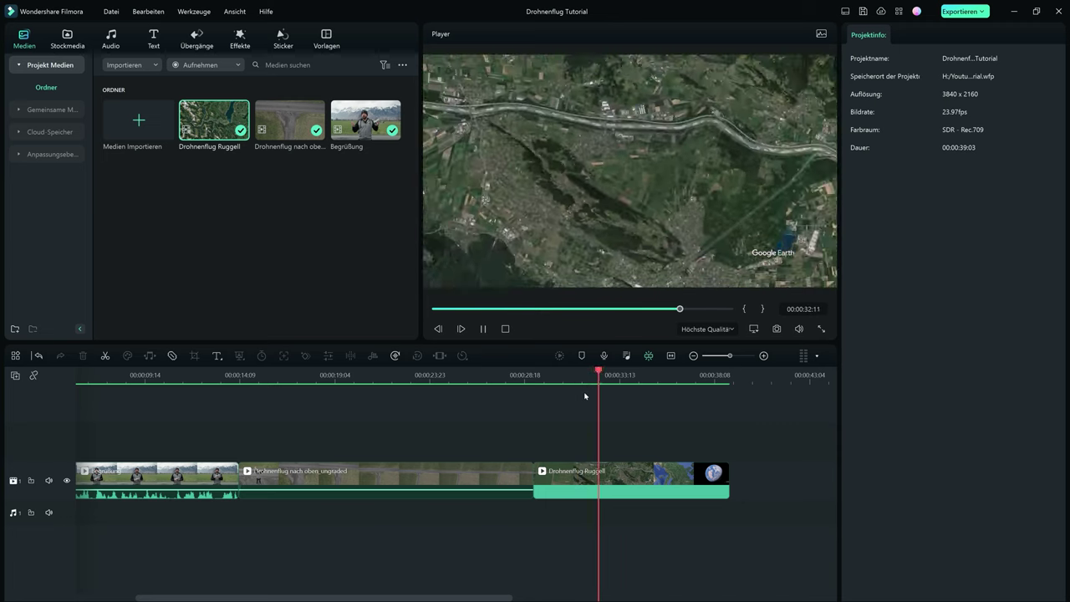
key("space")
left_click_drag(620, 373, 248, 387)
key("space")
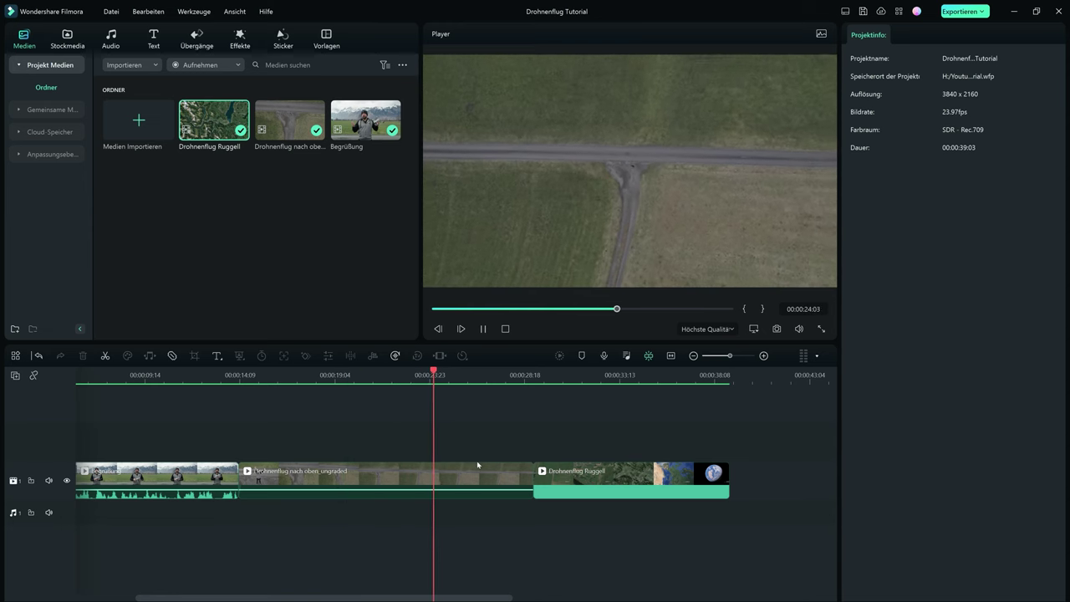
key("space")
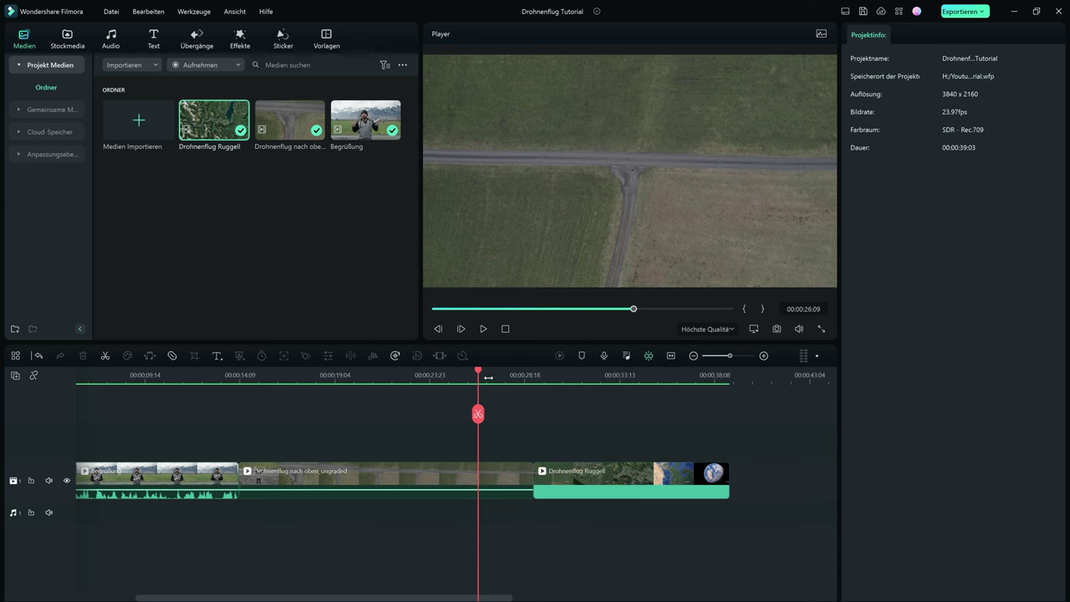
- Set the ungraded drone clip's contrast to 35.8, vibrance to 23.9 and saturation to 26.1, comparing it with the Google Earth frame at the cut
left_click_drag(487, 372, 543, 373)
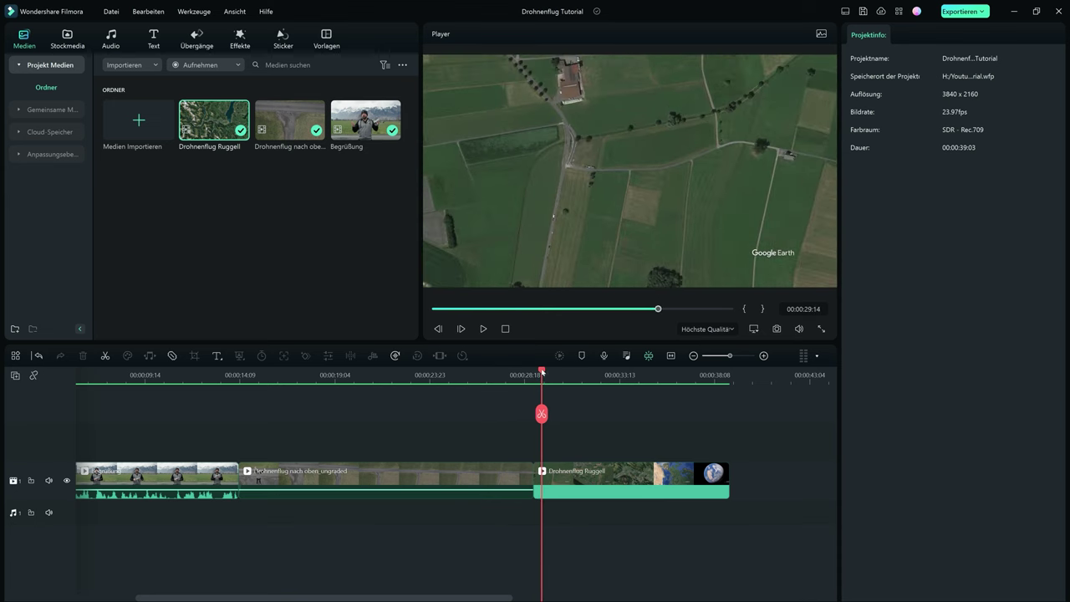
left_click_drag(543, 373, 533, 372)
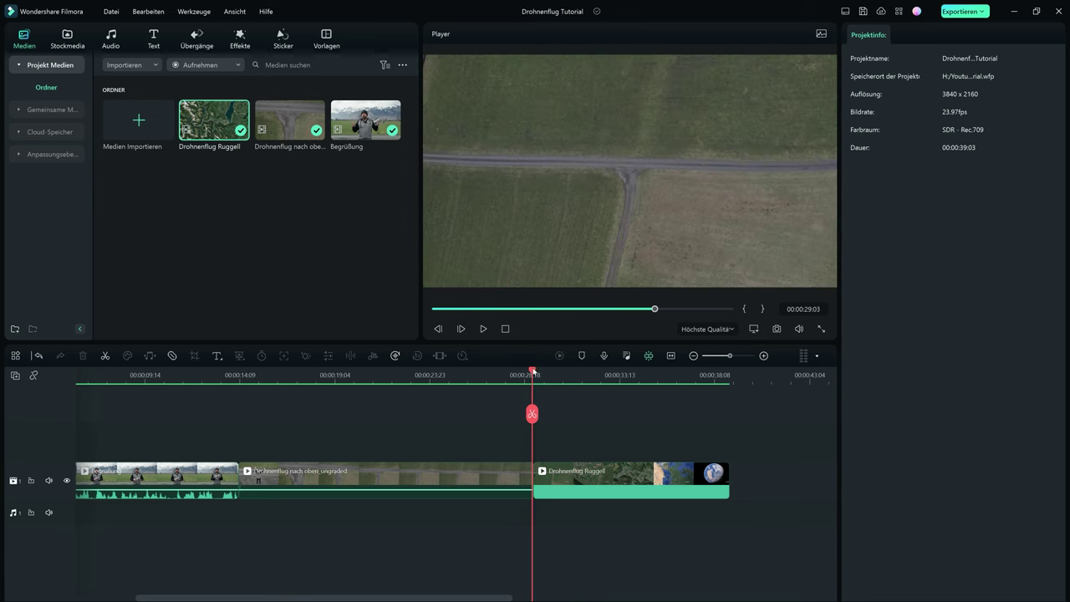
left_click(485, 478)
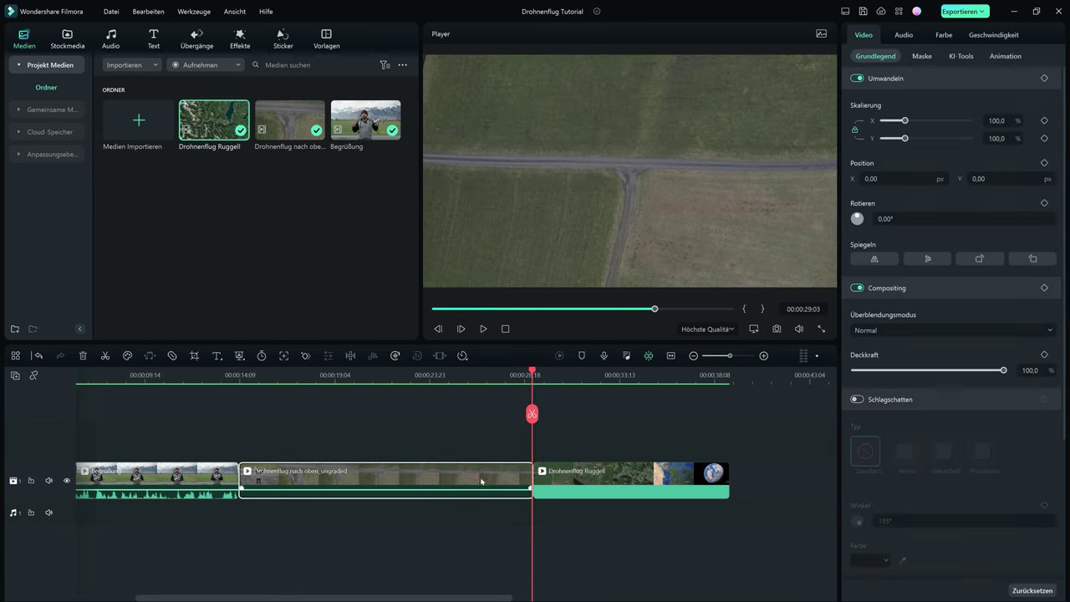
left_click(939, 35)
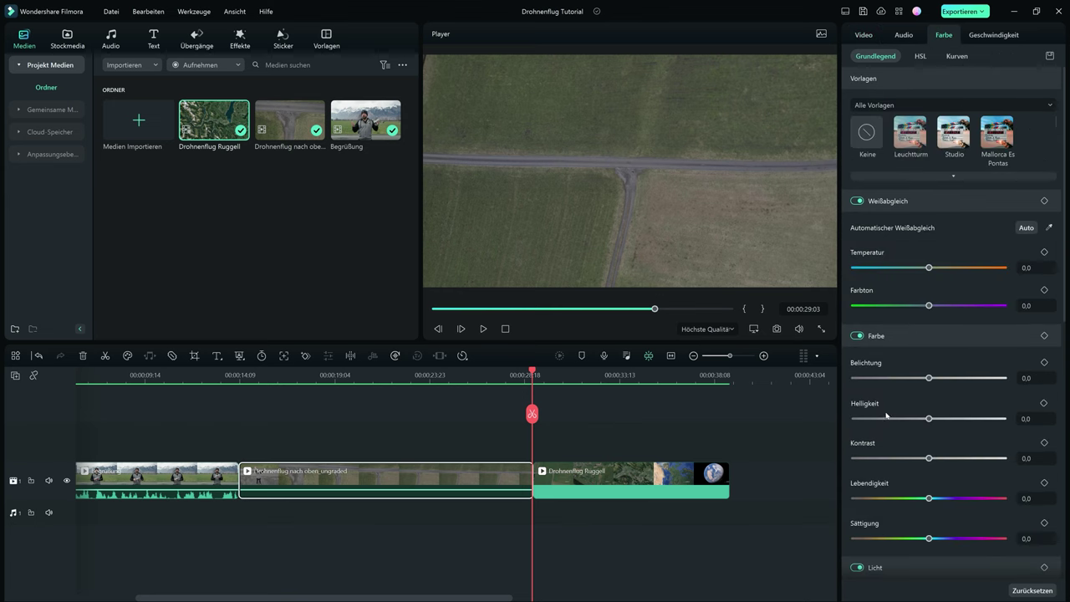
left_click_drag(928, 458, 955, 458)
left_click_drag(929, 498, 948, 499)
left_click_drag(928, 538, 947, 538)
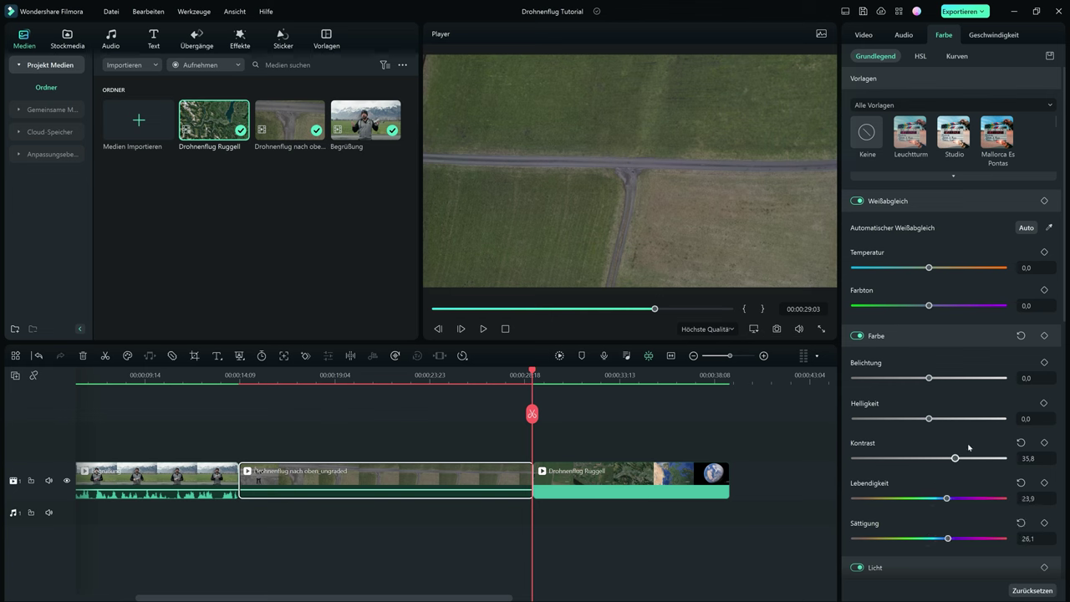
key("Right")
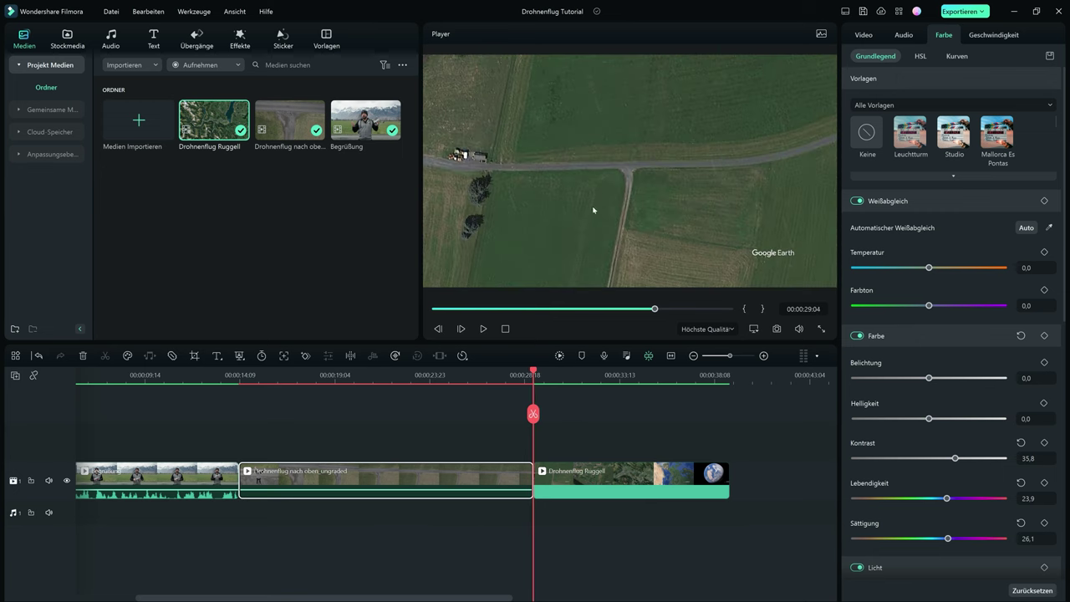
- Shift the yellow hue of the ungraded drone clip to 100 in its HSL colour settings
key("Left")
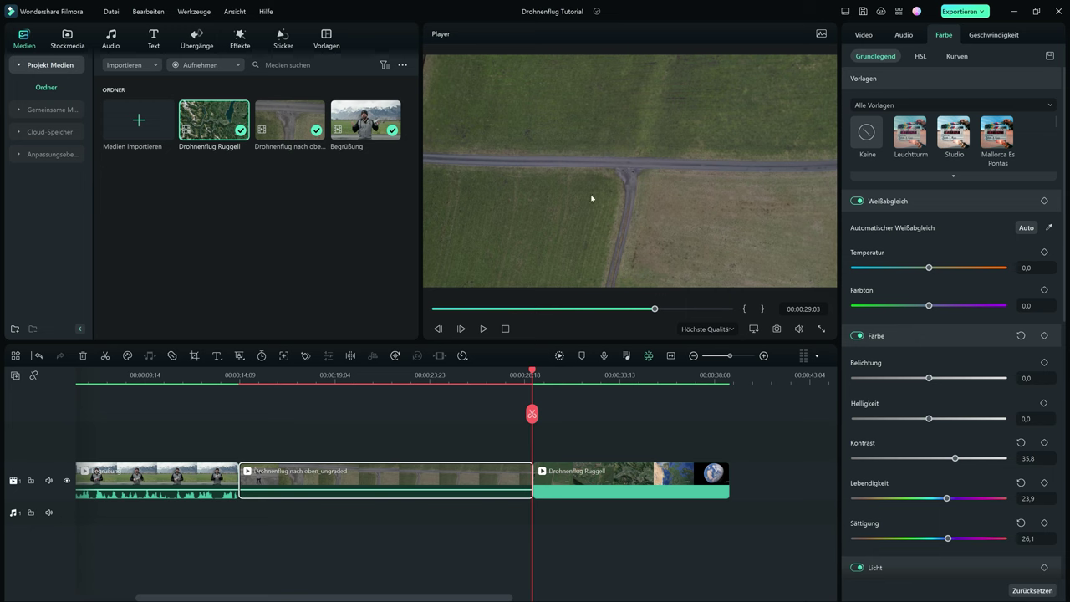
left_click(920, 56)
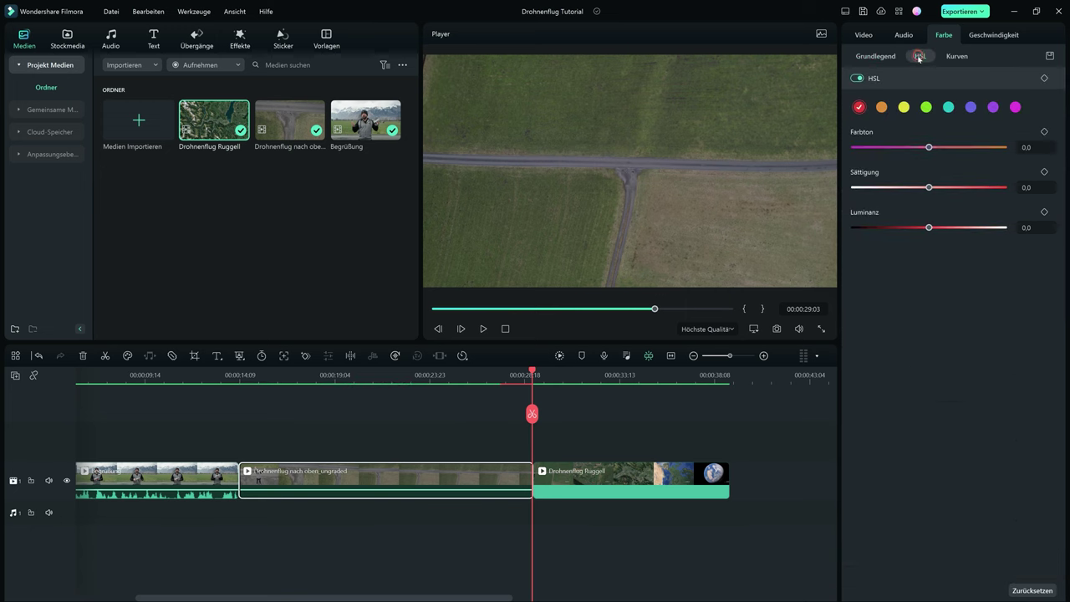
left_click(902, 108)
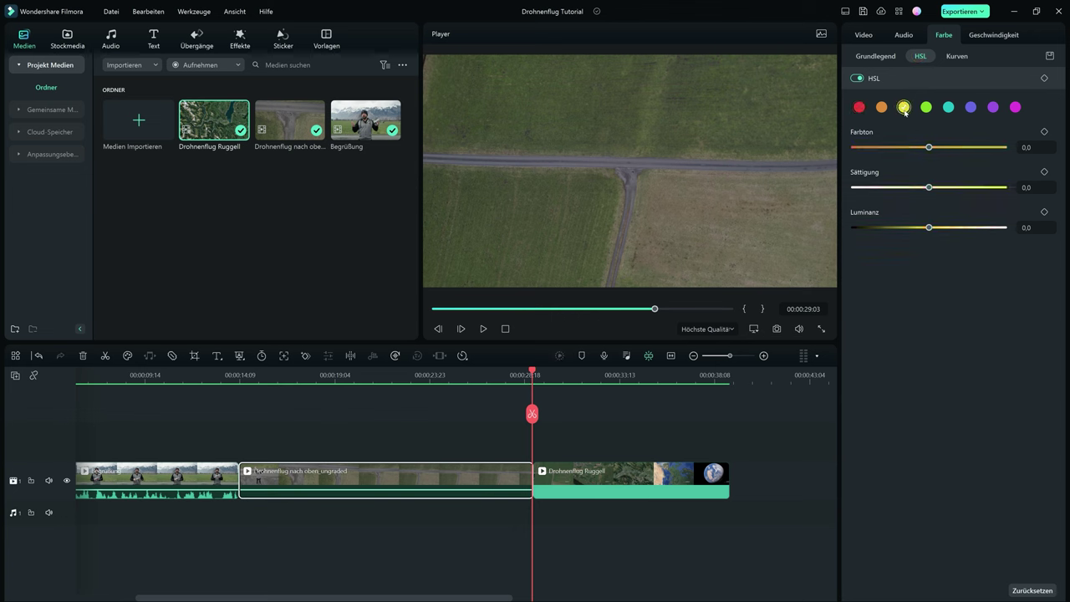
left_click_drag(928, 147, 1010, 150)
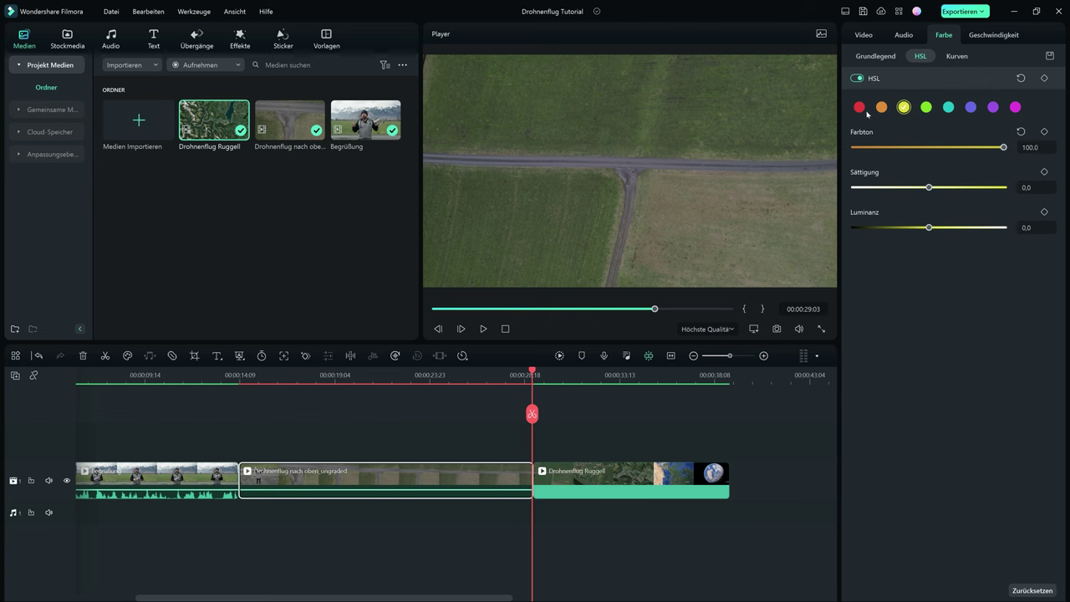
- Set the drone clip's green hue to 35.8 and green saturation to 38.8
left_click_drag(928, 188, 957, 187)
left_click(926, 107)
left_click_drag(928, 147, 954, 147)
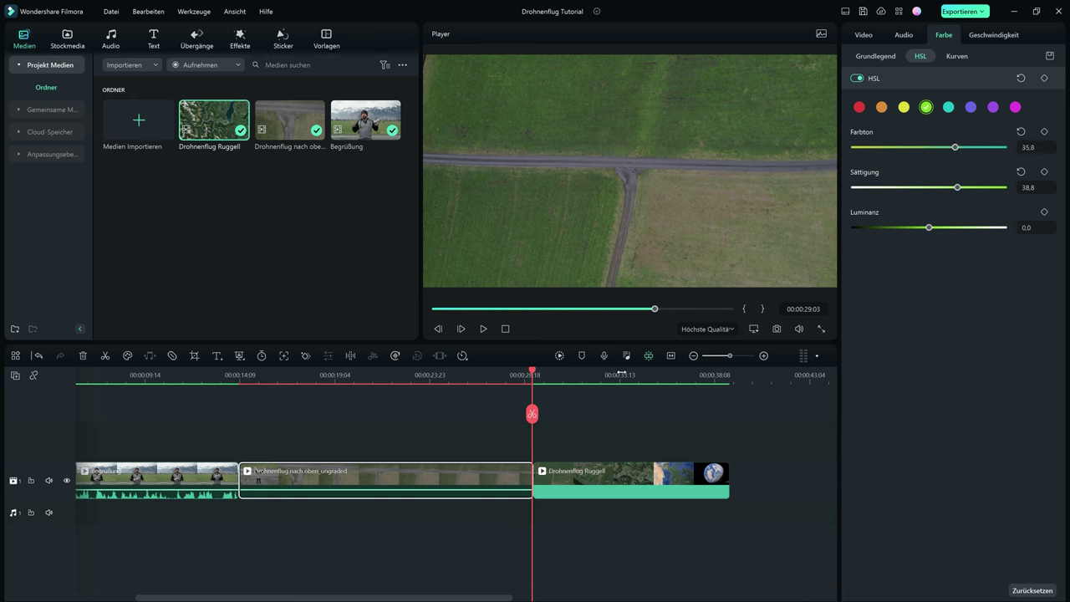
- Compare both sides of the Google Earth cut and set the drone clip's green saturation to 14.9 and yellow saturation to 13.4
key("Right")
key("Left")
key("Right")
key("Left")
left_click_drag(957, 187, 940, 187)
left_click(903, 107)
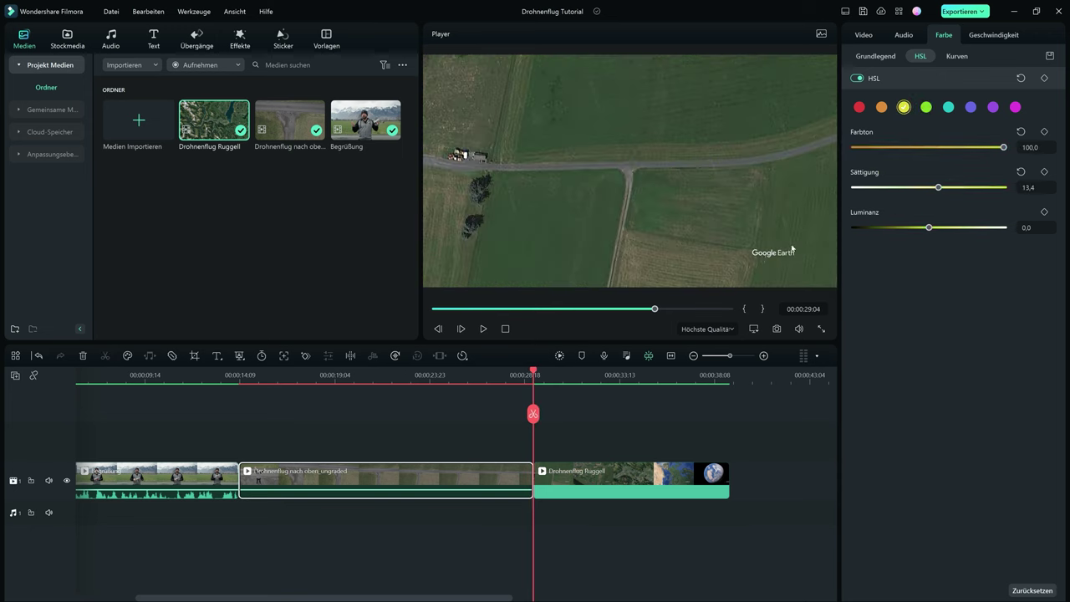
- Darken the drone clip's greens to a luminance of -32.8 and its yellows to -20.1
left_click(926, 107)
left_click_drag(928, 227, 904, 227)
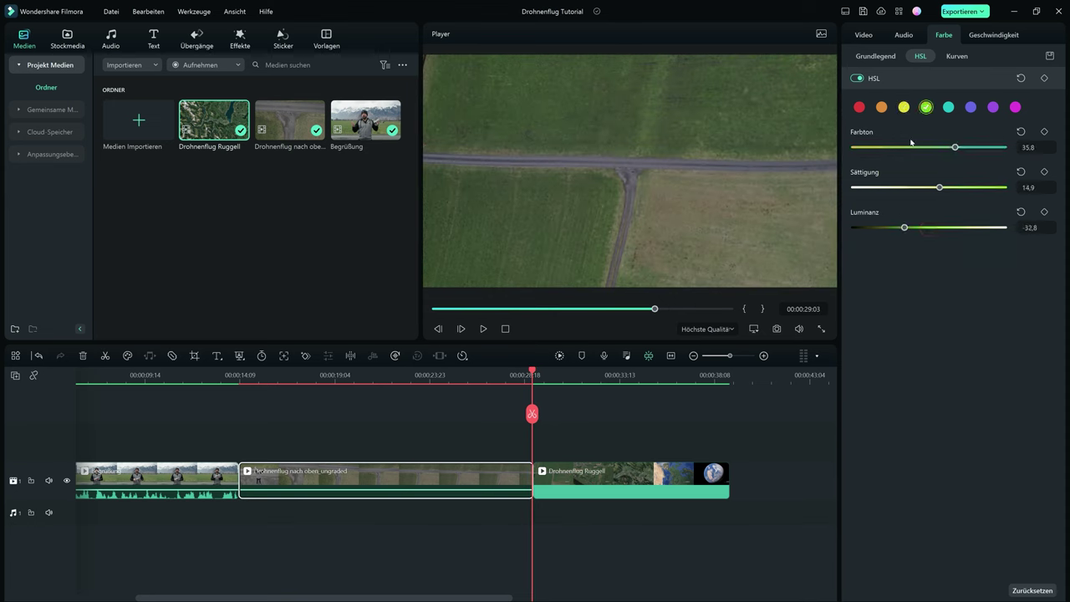
left_click(904, 108)
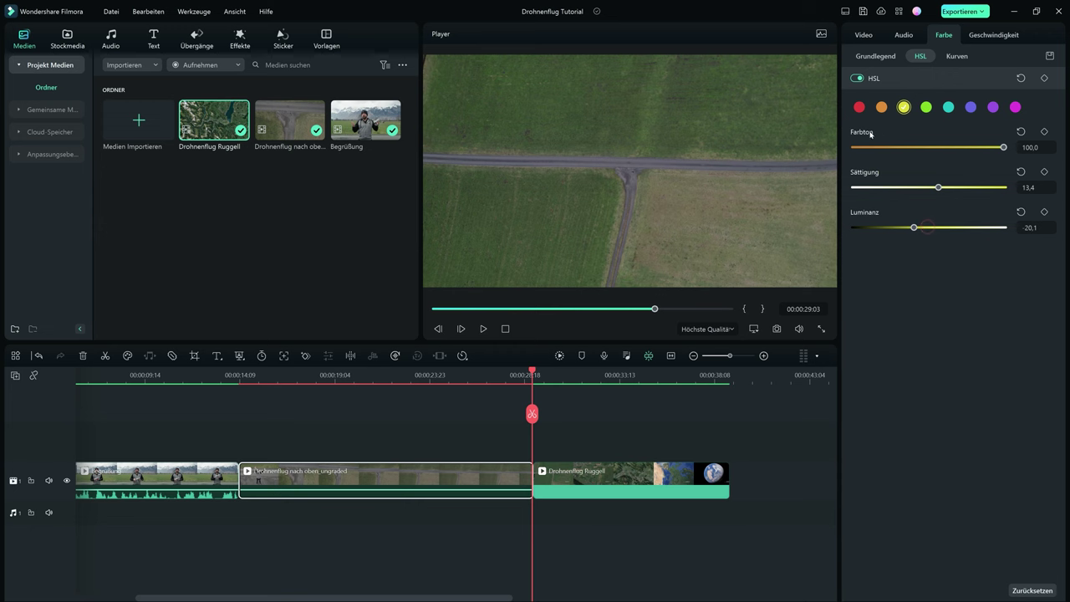
- Set the drone clip's basic contrast to 88.1 and exposure to 0.7
left_click(875, 59)
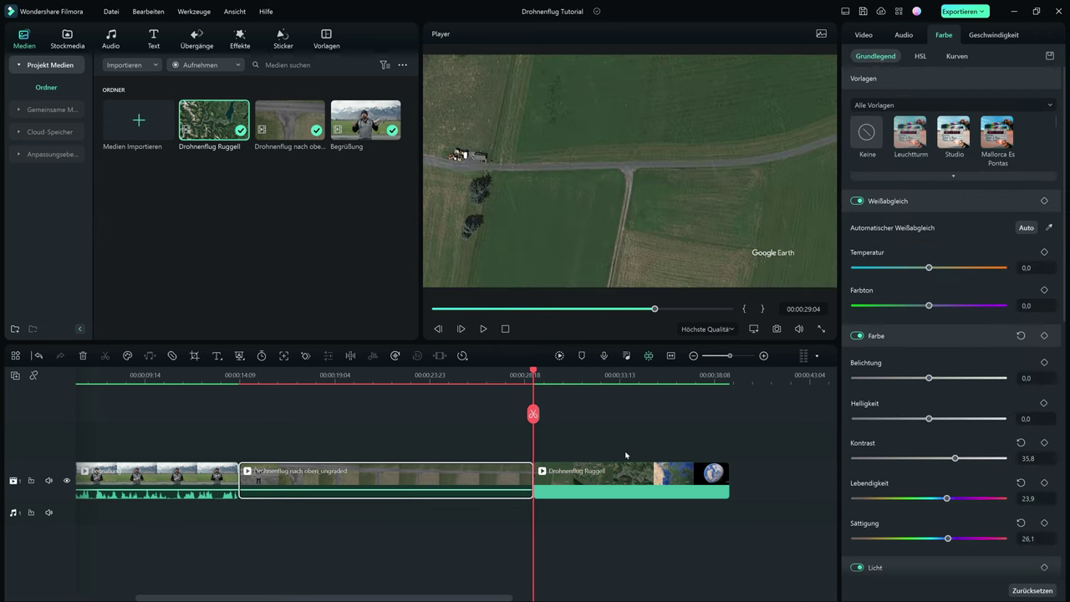
left_click_drag(955, 458, 998, 458)
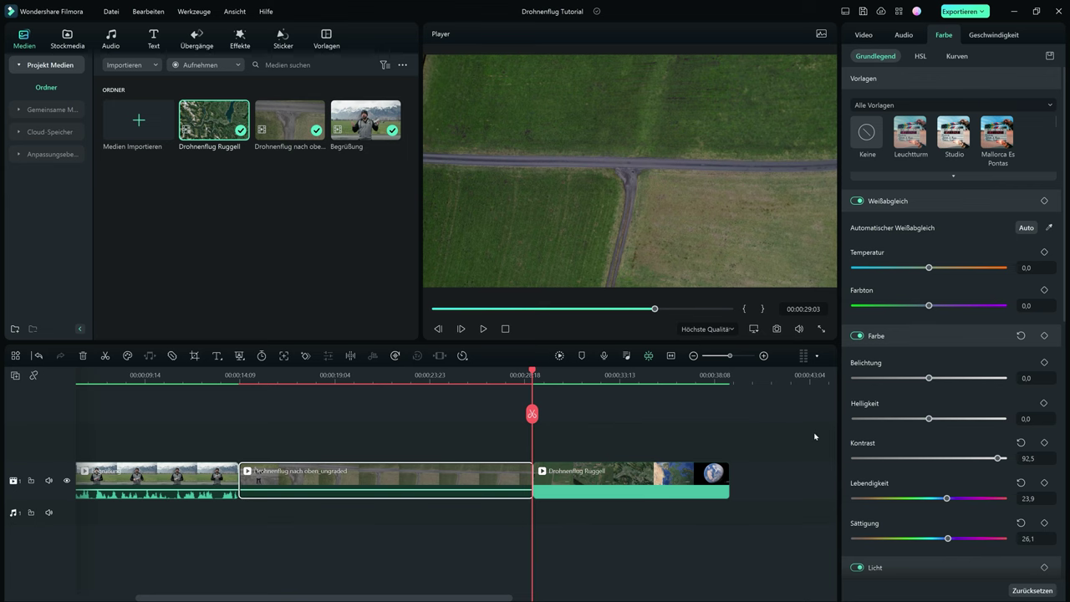
left_click_drag(999, 459, 995, 459)
left_click_drag(929, 378, 930, 378)
- Compare the drone clip with the Begrüßung clip at their cut and set its vibrance to 12.7 and saturation to 20.9
left_click_drag(533, 372, 236, 383)
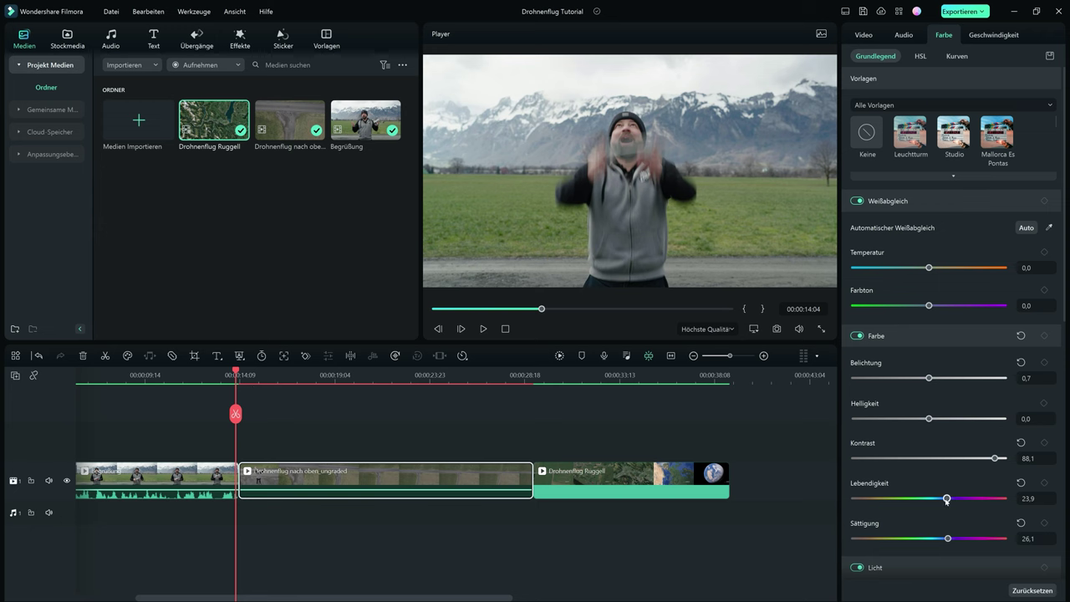
key("Right")
key("Right")
key("Right")
key("Left")
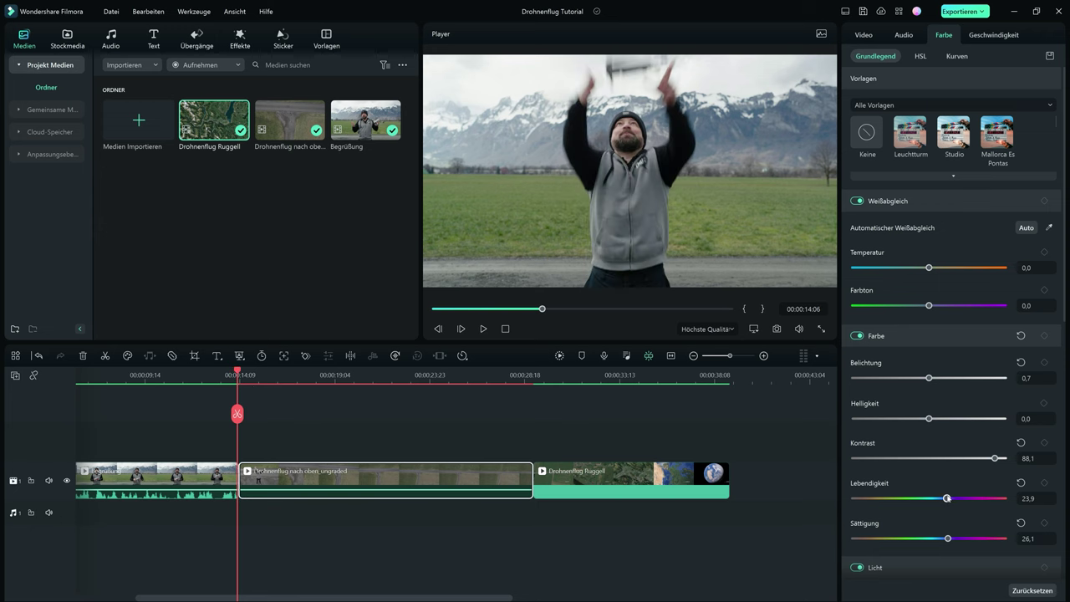
key("Right")
left_click_drag(946, 498, 937, 498)
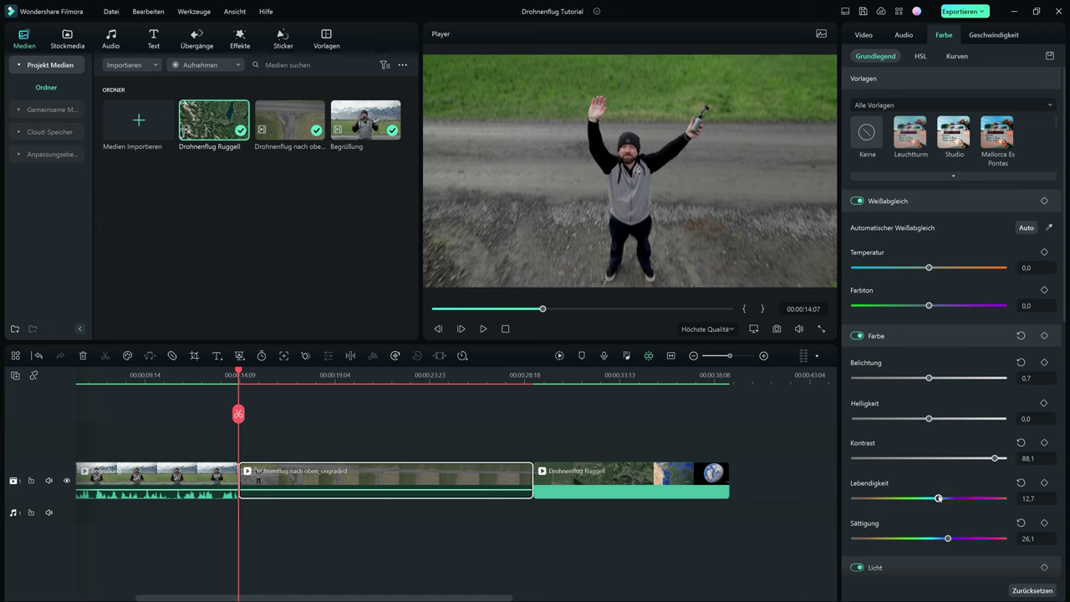
left_click_drag(950, 541, 946, 541)
key("Left")
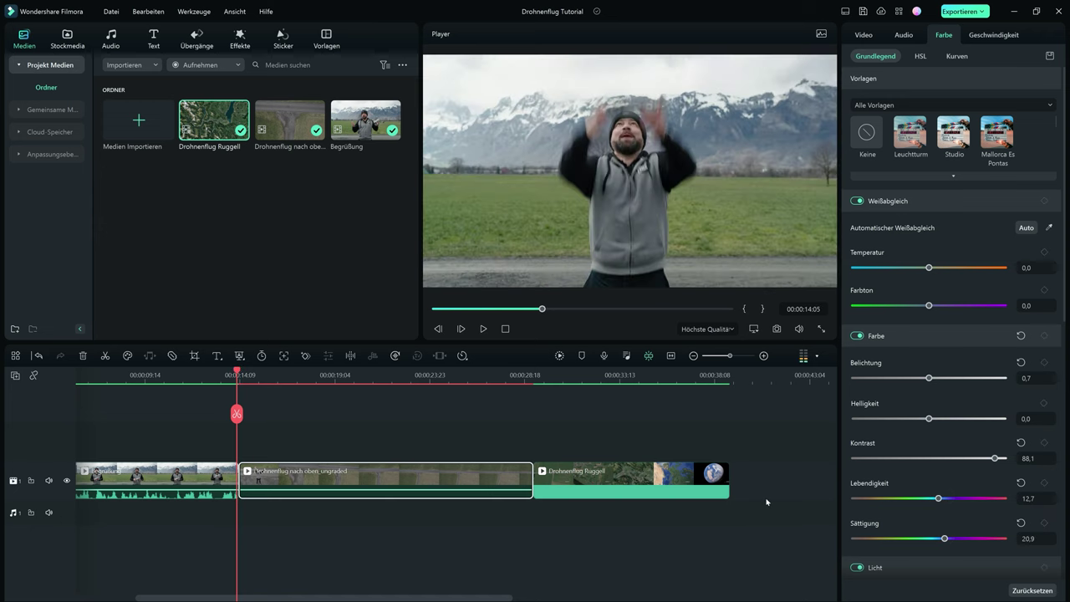
- Play back the drone clip's cuts to the Google Earth footage and from the Begrüßung clip to check the colour match
left_click(512, 376)
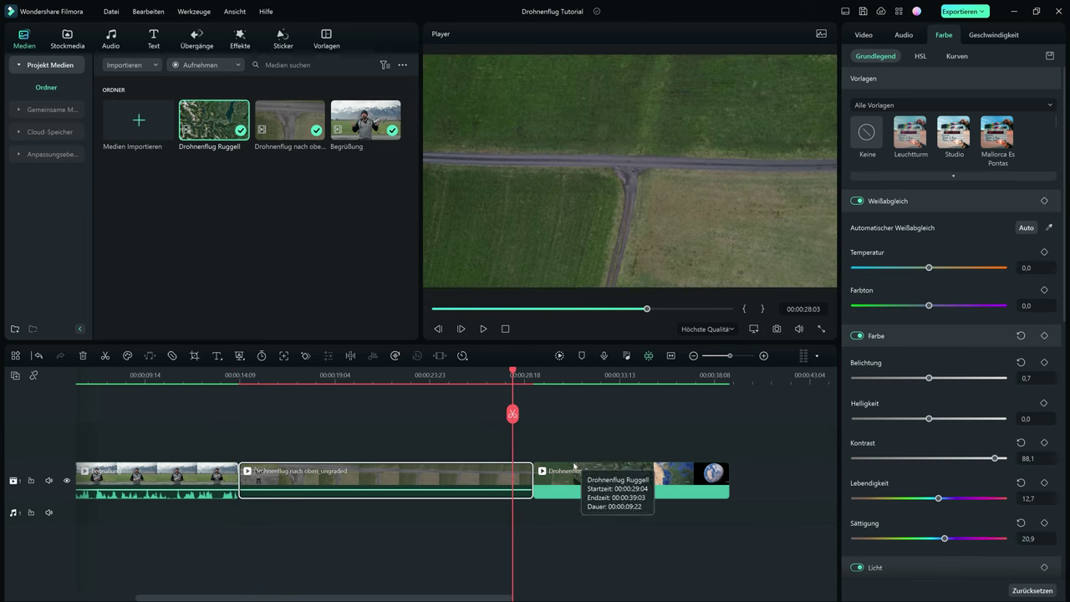
key("space")
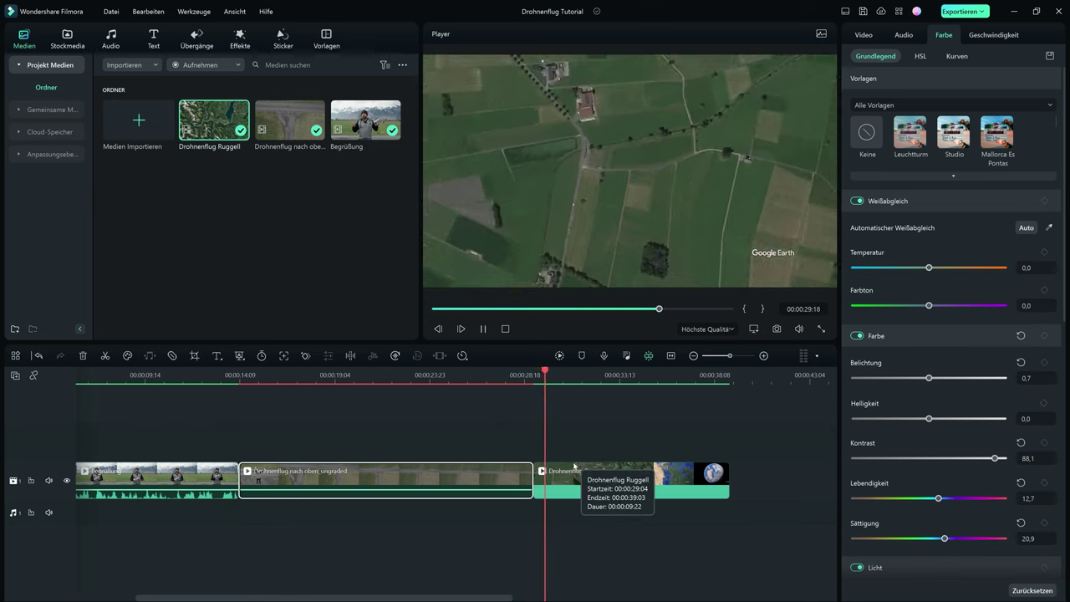
key("space")
left_click_drag(559, 371, 512, 372)
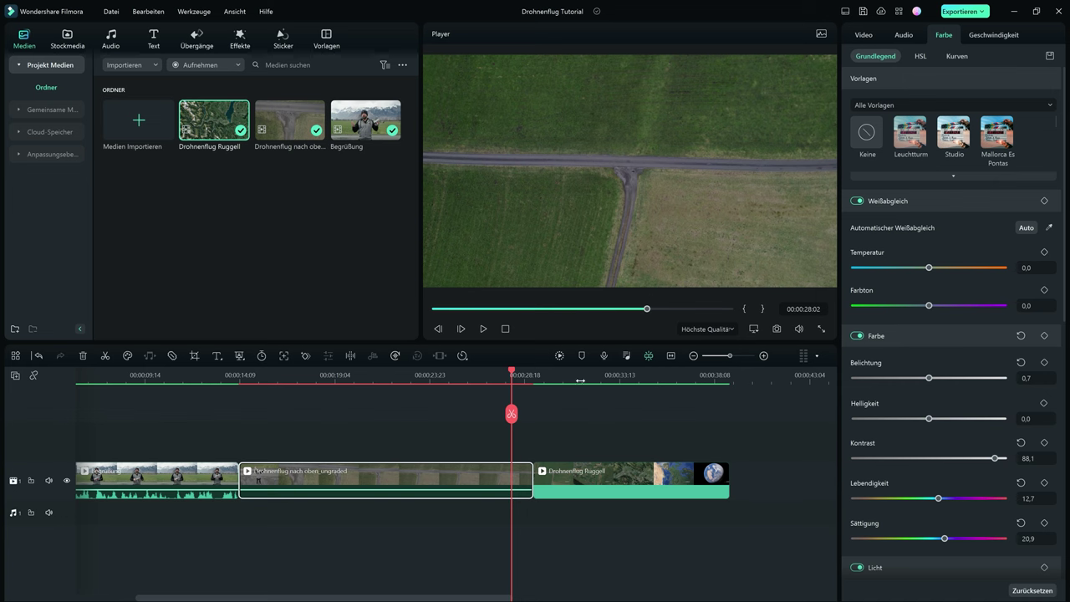
left_click_drag(512, 374, 266, 379)
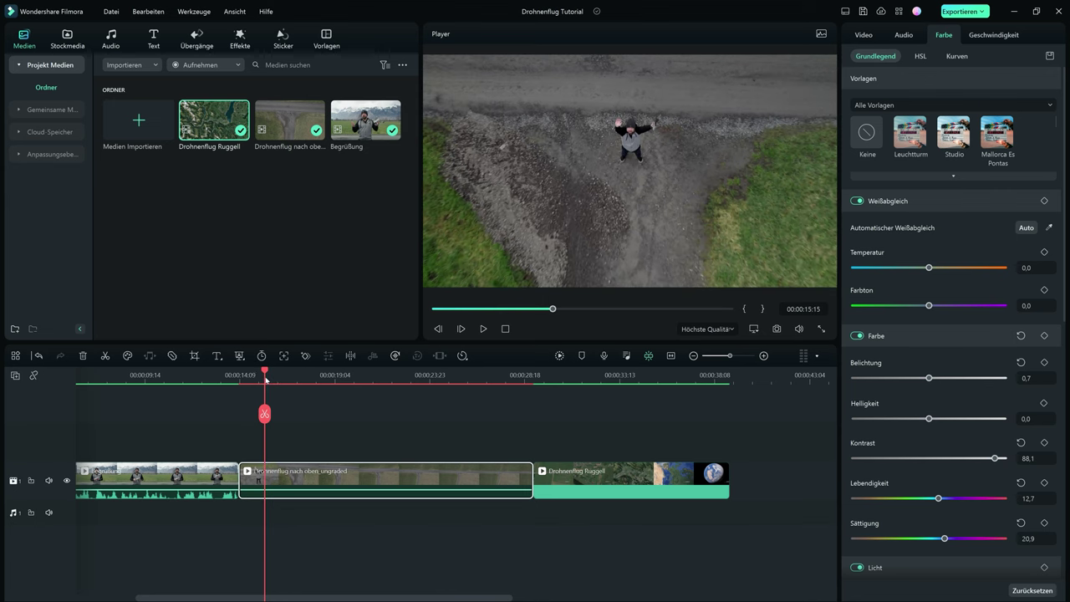
left_click_drag(266, 381, 237, 397)
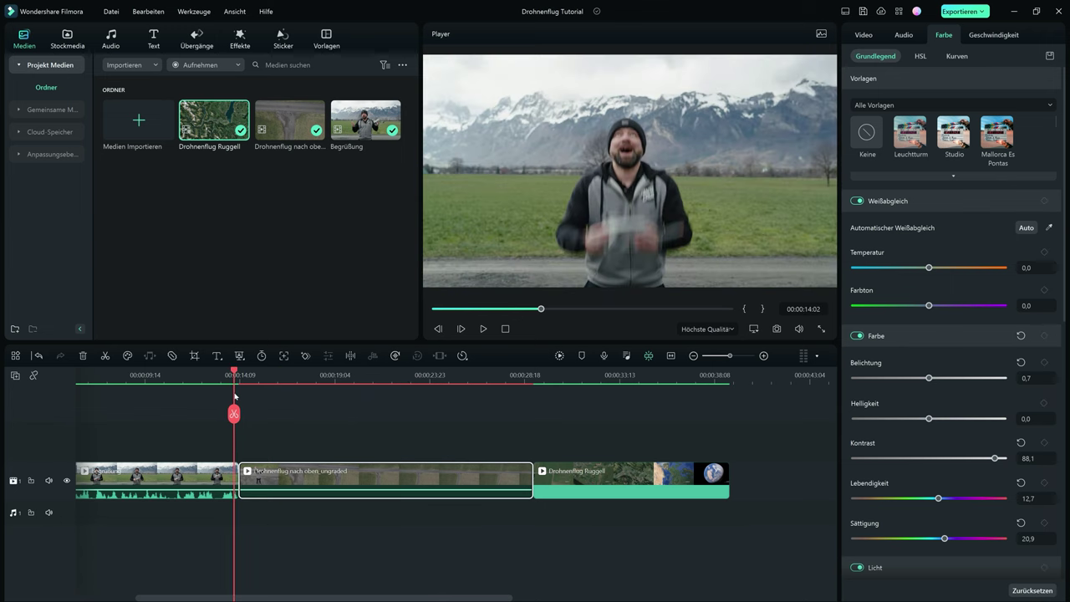
key("space")
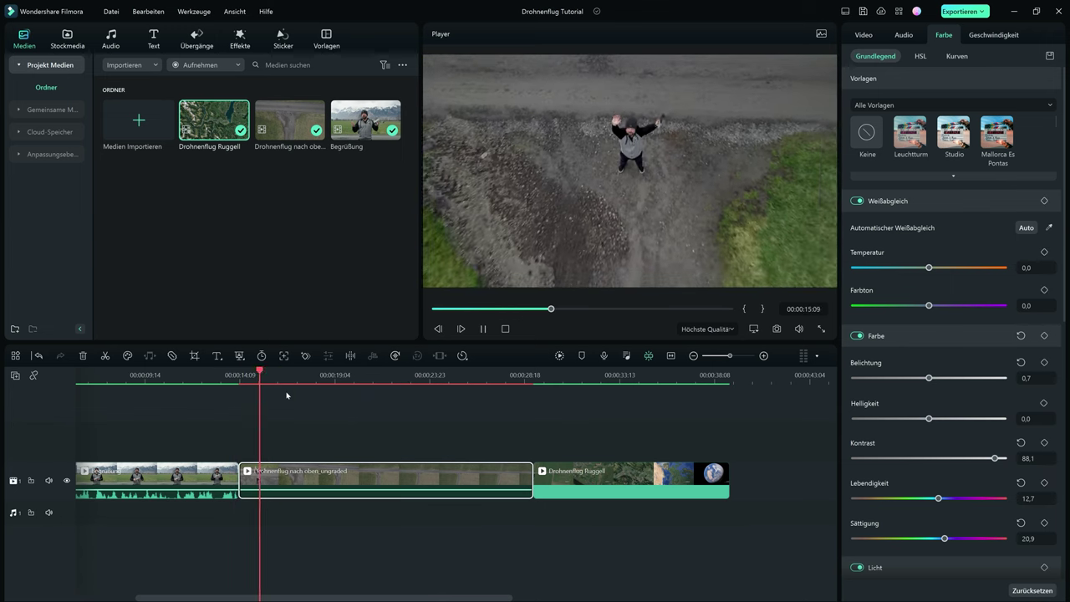
key("space")
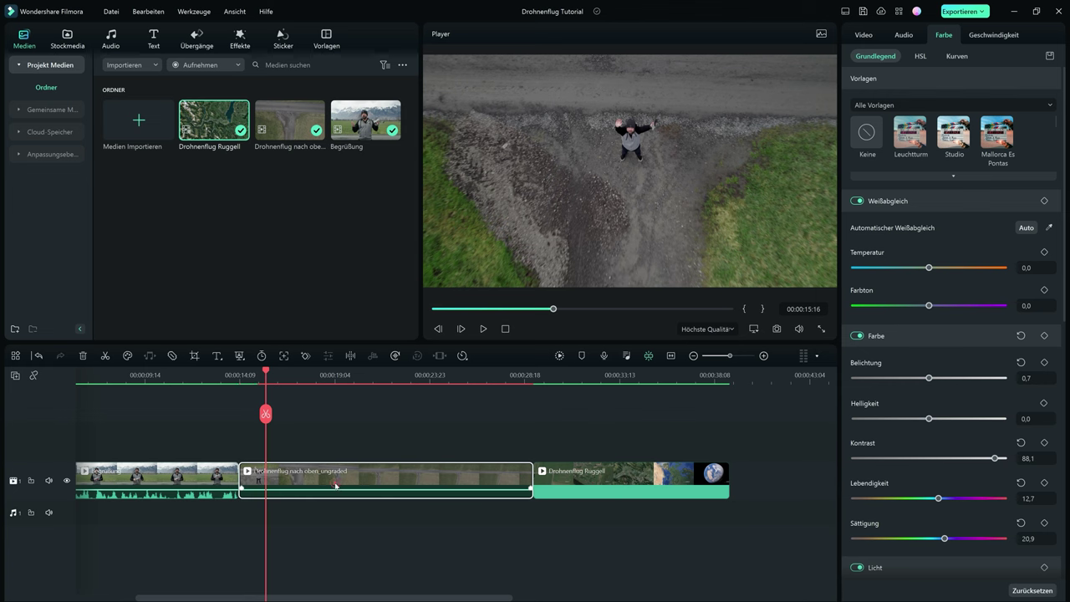
- Apply the Ausblenden speed ramp to the ungraded drone clip and move its first curve point close to the clip's start
left_click(993, 35)
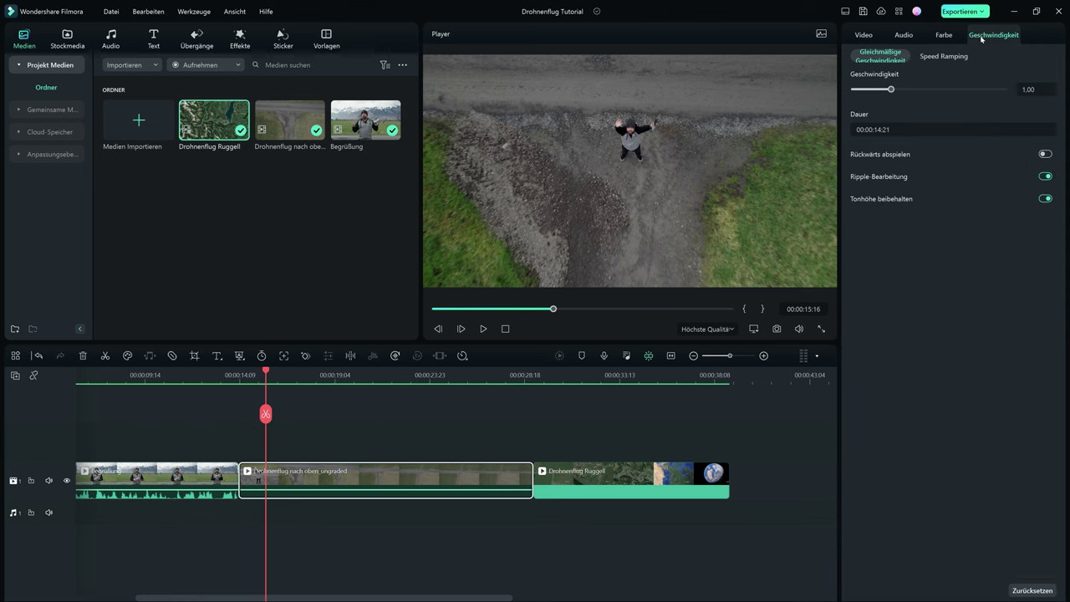
left_click(939, 57)
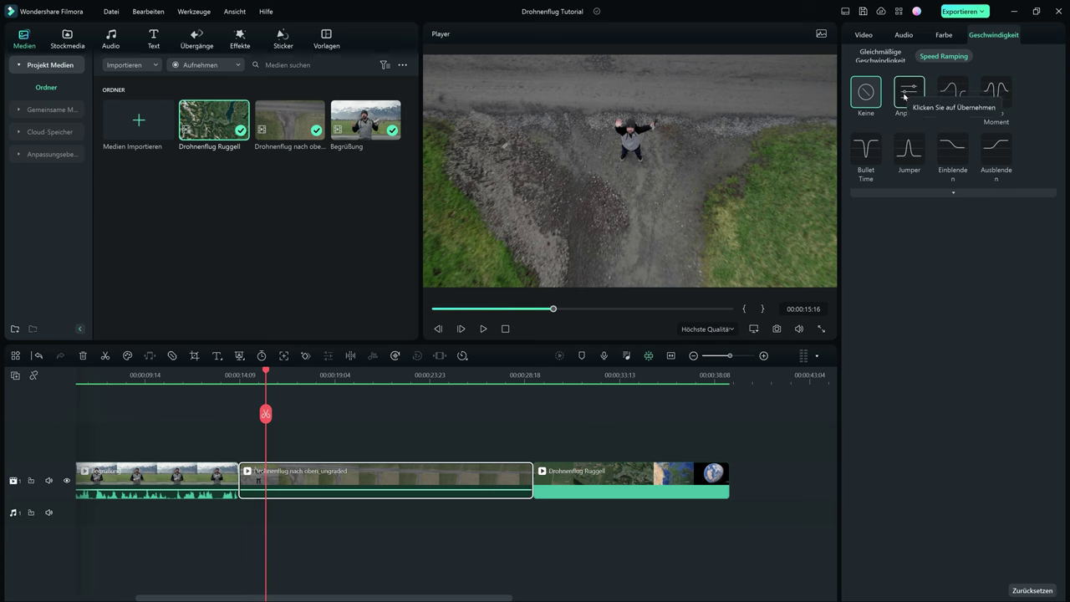
left_click(998, 154)
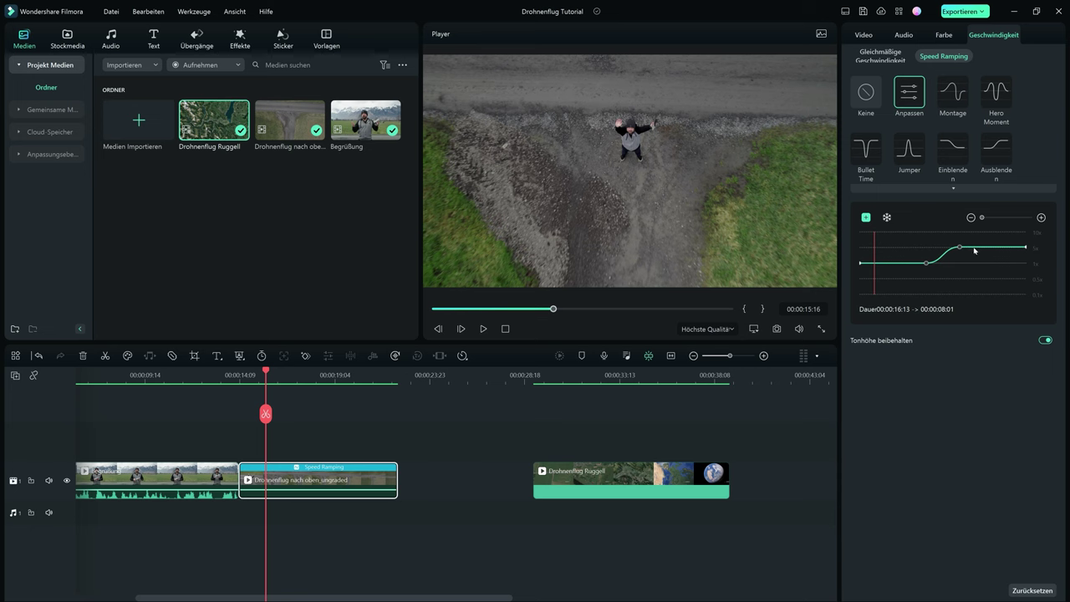
left_click_drag(926, 264, 878, 263)
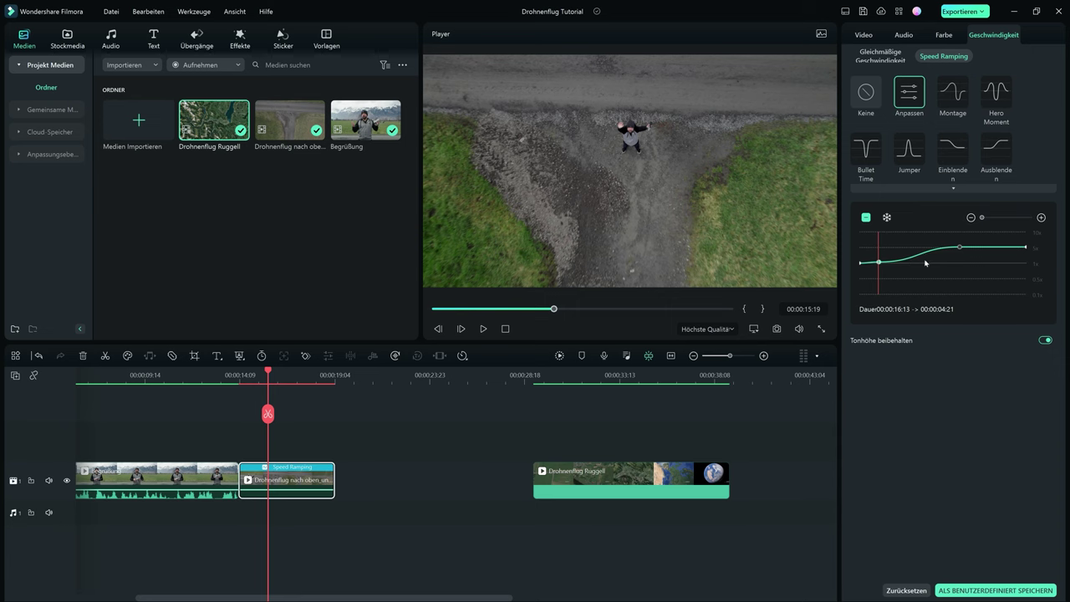
- Replace the ramp's second point with an earlier one above 5x and raise the end of the speed curve to 9.6x
left_click_drag(959, 247, 966, 240)
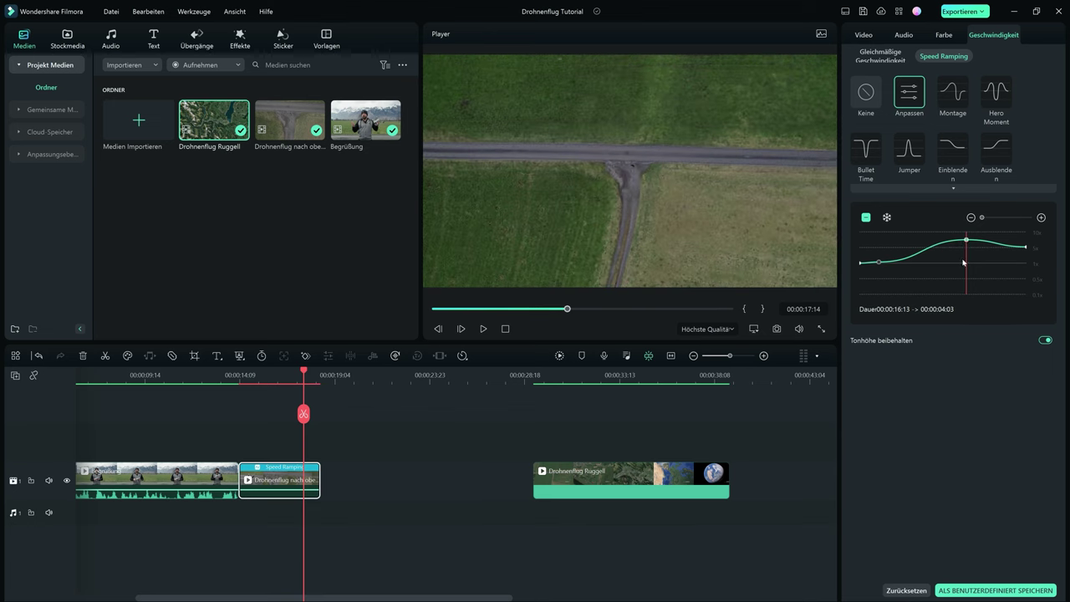
left_click(866, 218)
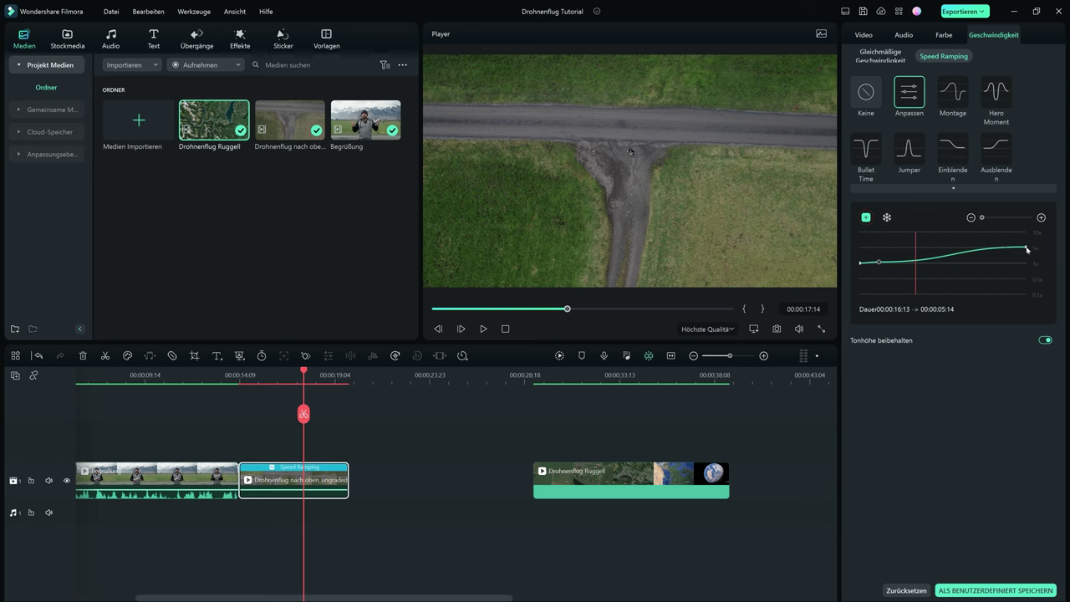
left_click_drag(1027, 244, 1026, 233)
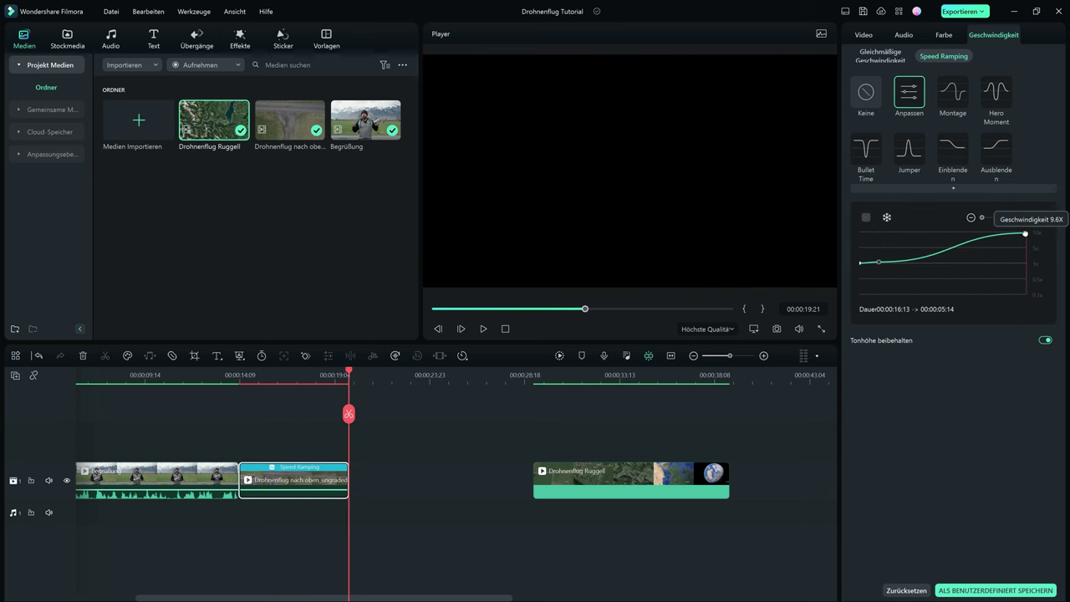
left_click(932, 249)
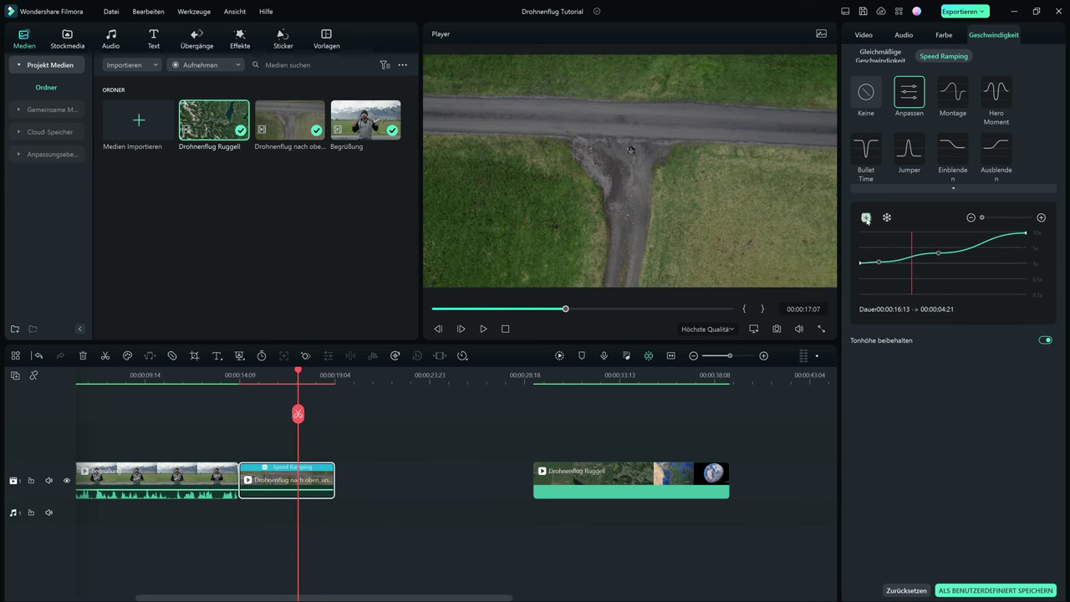
left_click_drag(937, 252, 944, 242)
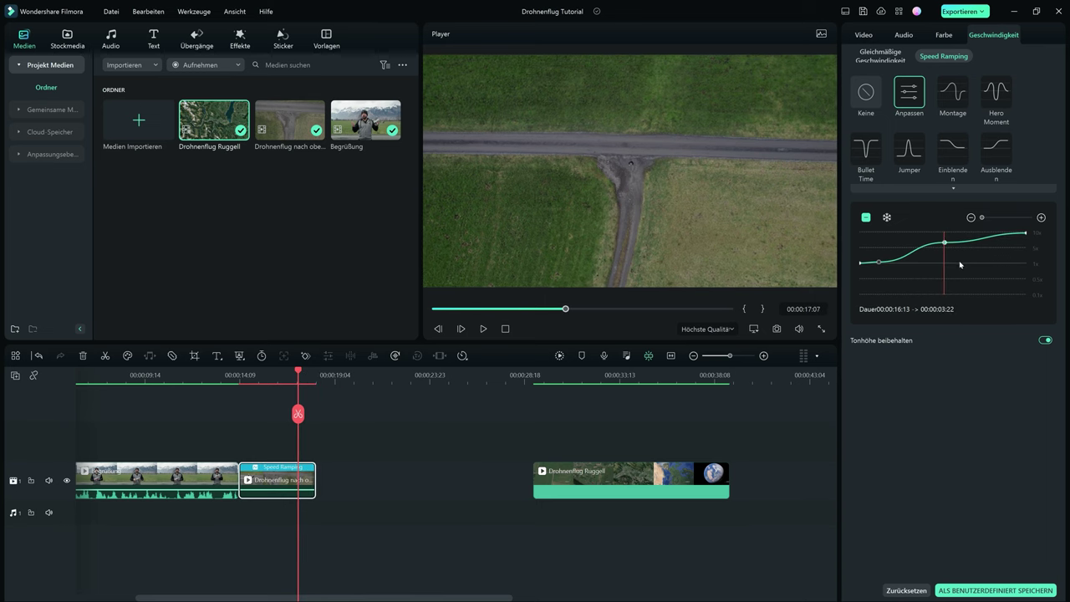
- Ripple-delete the gap between the shortened drone clip and the Drohnenflug Ruggell clip
left_click(407, 488)
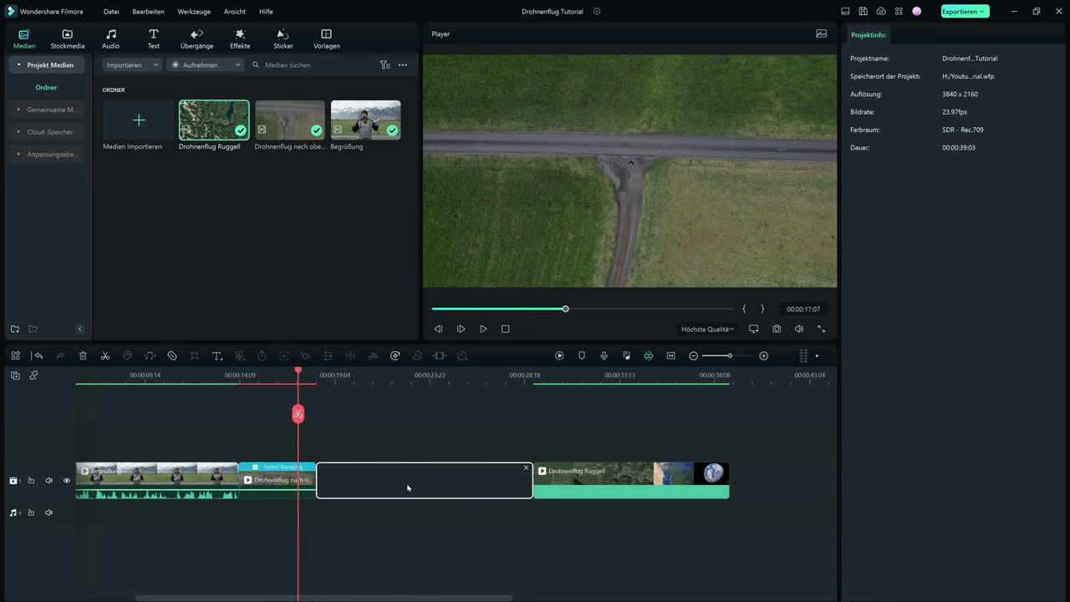
right_click(469, 478)
left_click(492, 485)
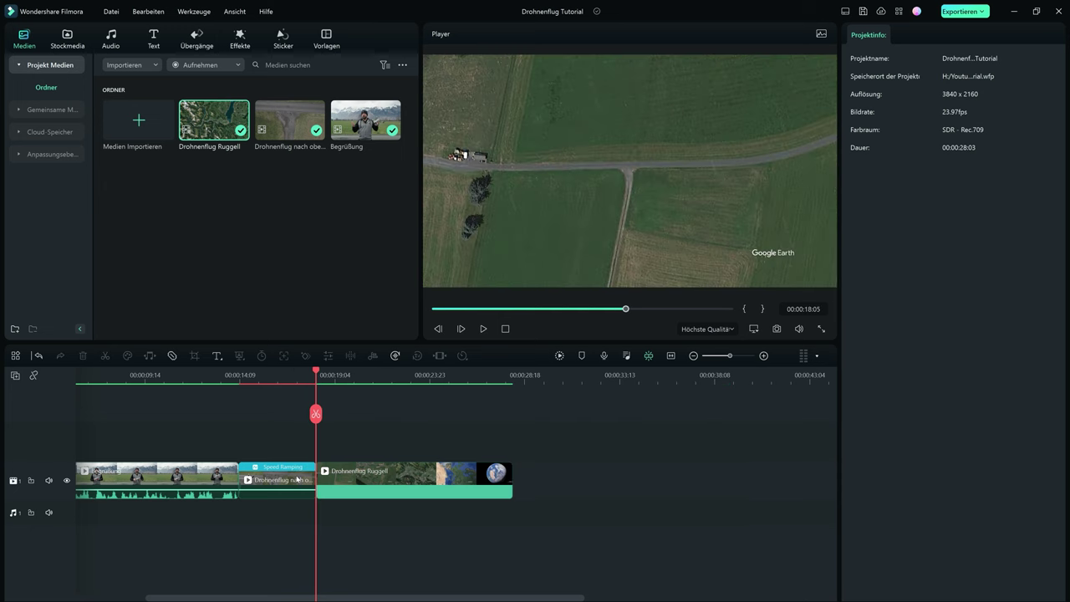
- Play back the speed-ramped transition from 00:00:13:09 into the Google Earth zoom-out, and reopen the drone clip's speed curve at 00:00:16:16
left_click(220, 375)
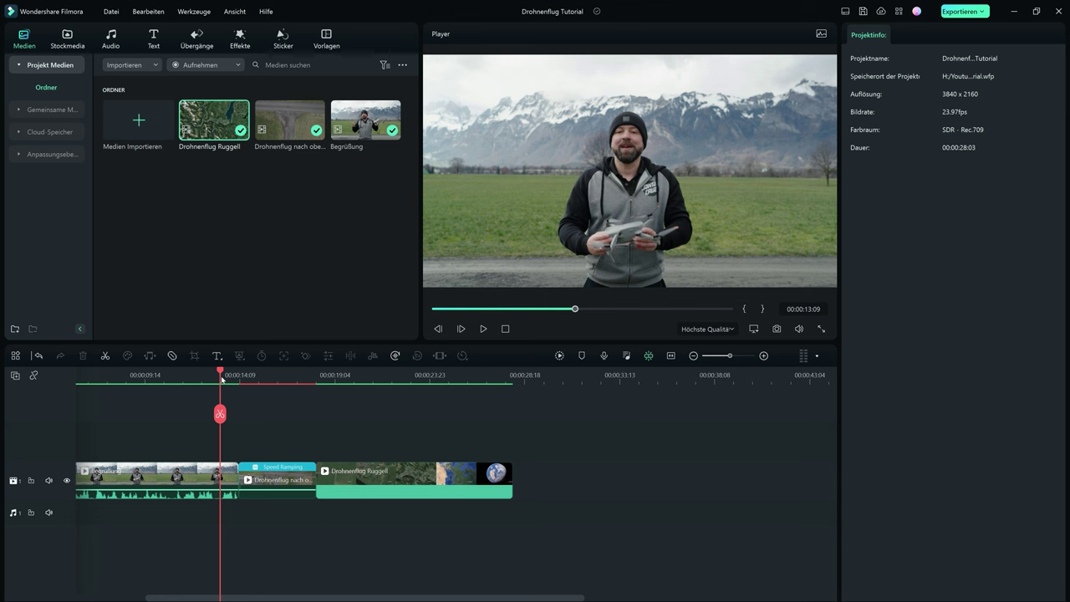
key("space")
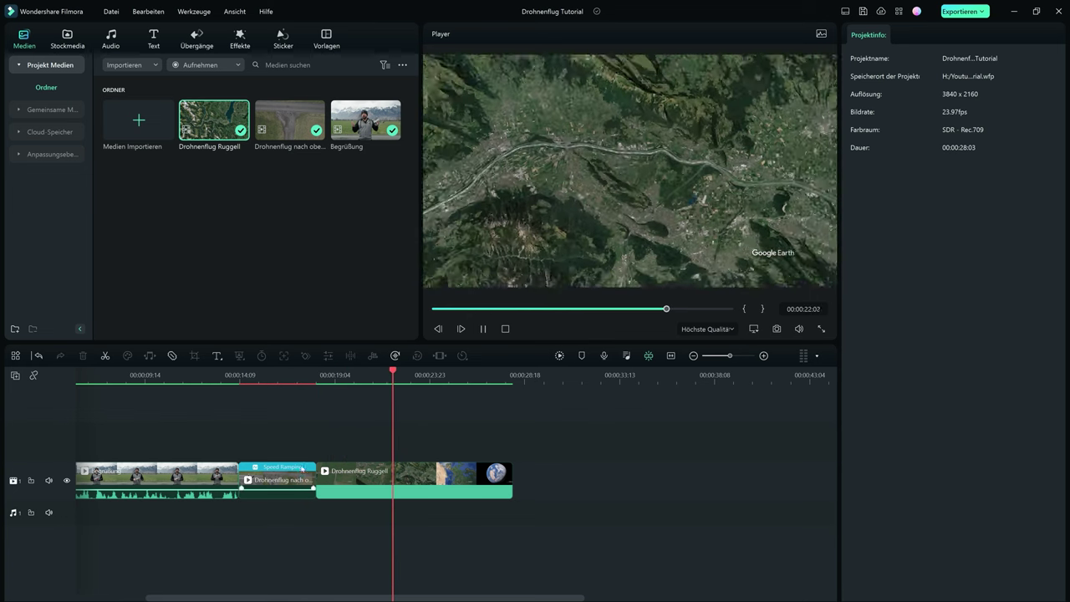
key("space")
left_click(285, 373)
left_click(284, 476)
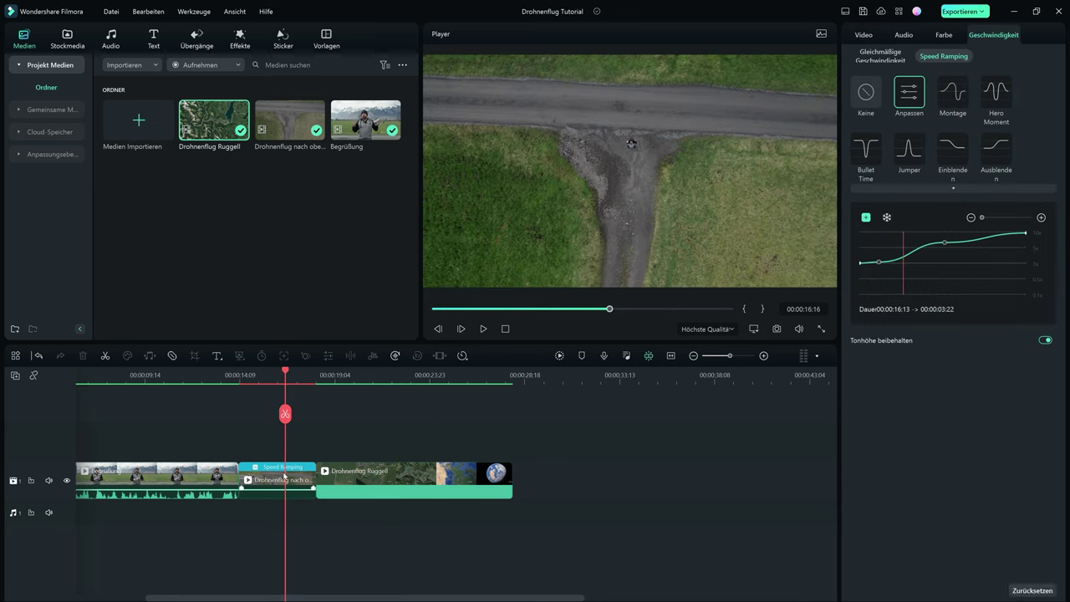
- Raise the end of the drone clip's speed curve slightly, move its middle point earlier, and ripple-delete the resulting gap before Drohnenflug Ruggell
left_click(1026, 232)
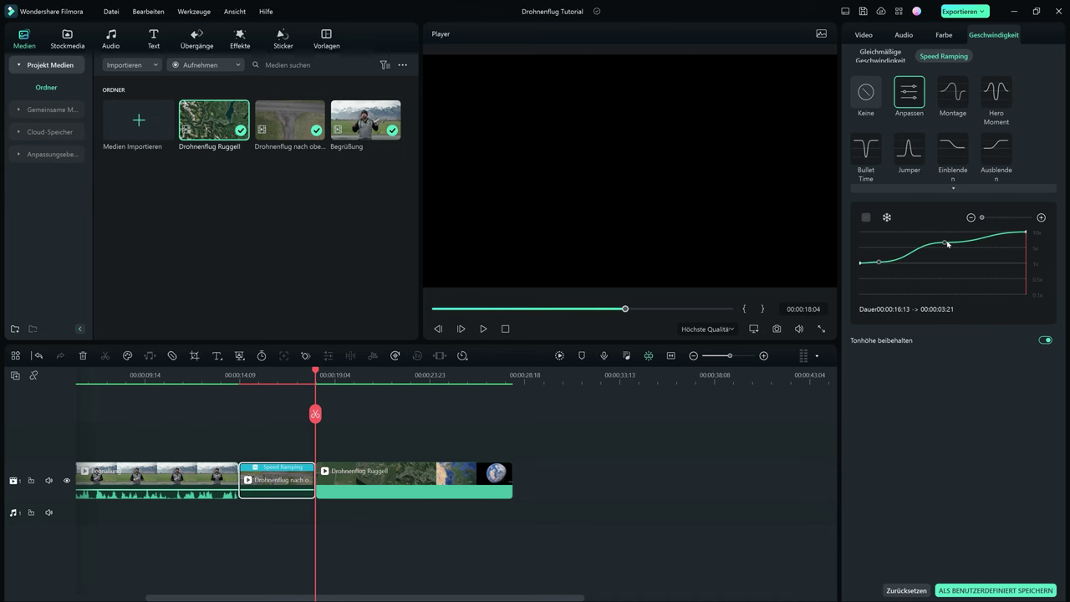
left_click_drag(943, 241, 916, 241)
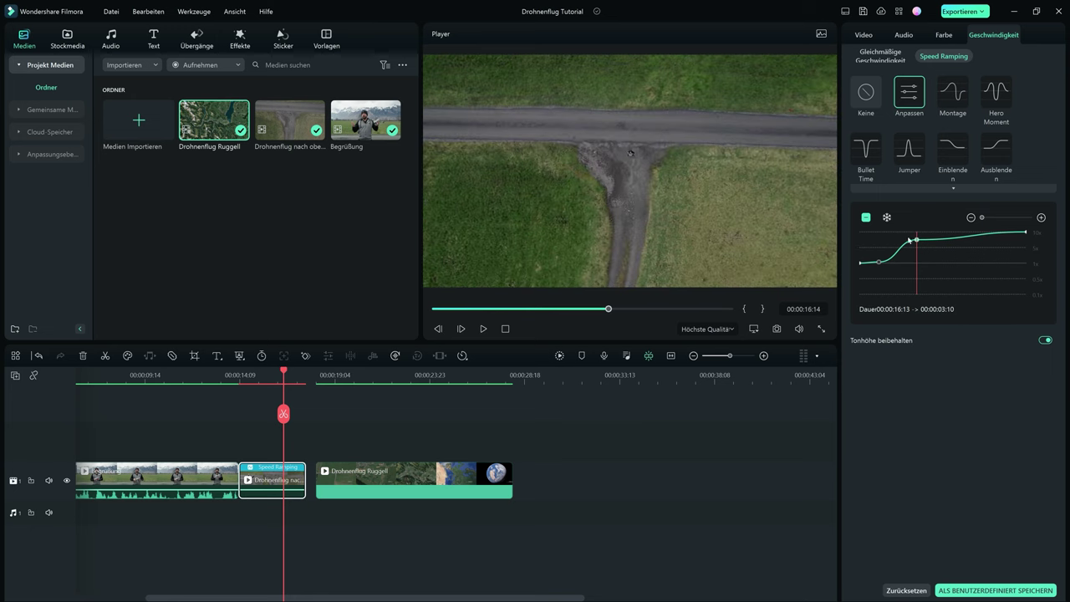
left_click(310, 475)
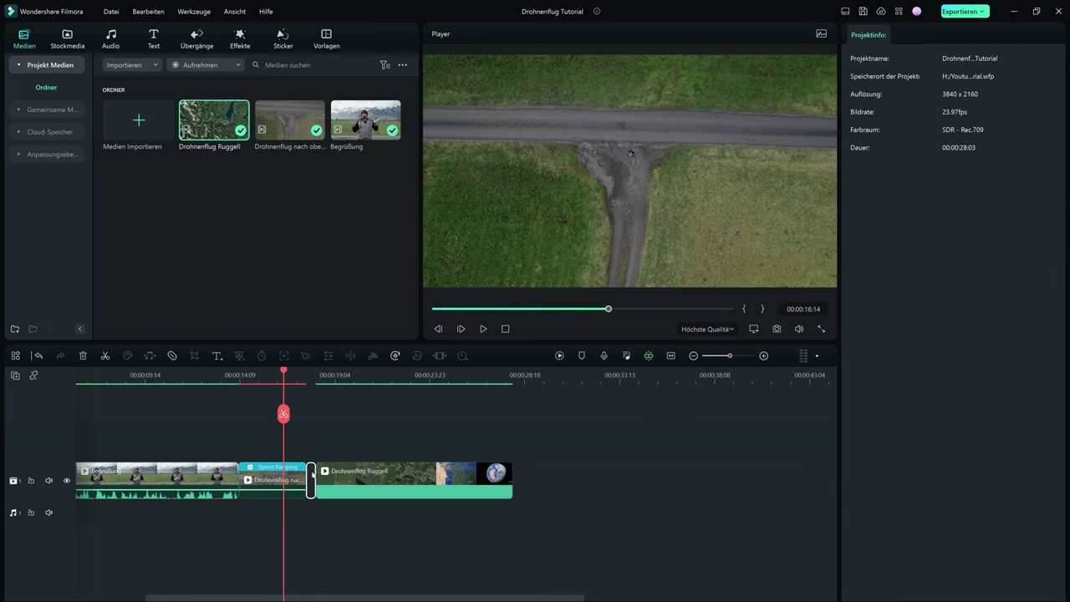
right_click(312, 473)
left_click(351, 485)
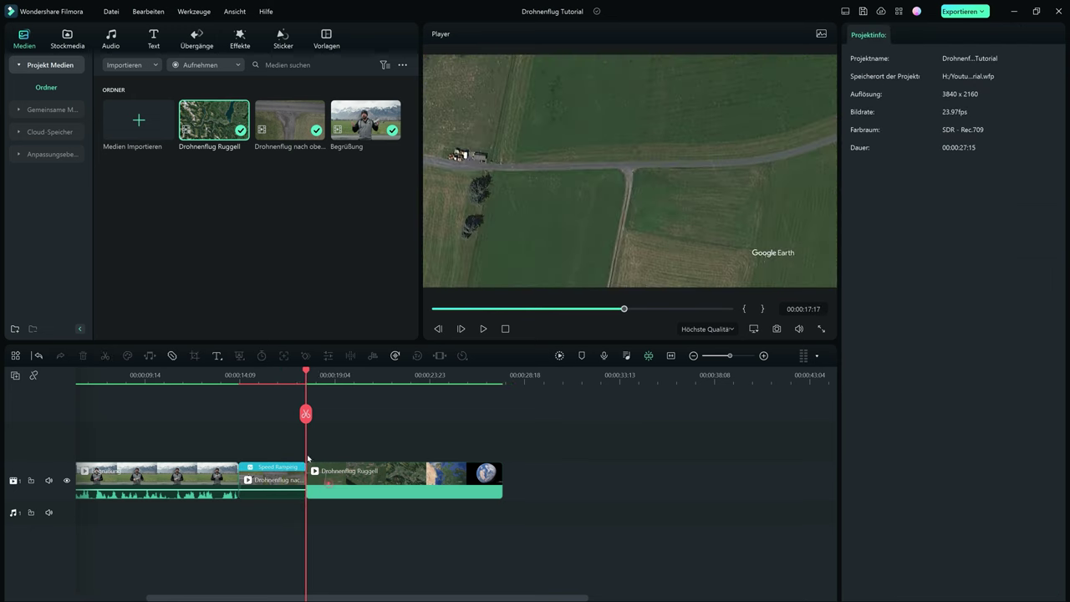
- Play back the retimed sequence from just before the drone clip into the Google Earth zoom-out
left_click(216, 376)
key("space")
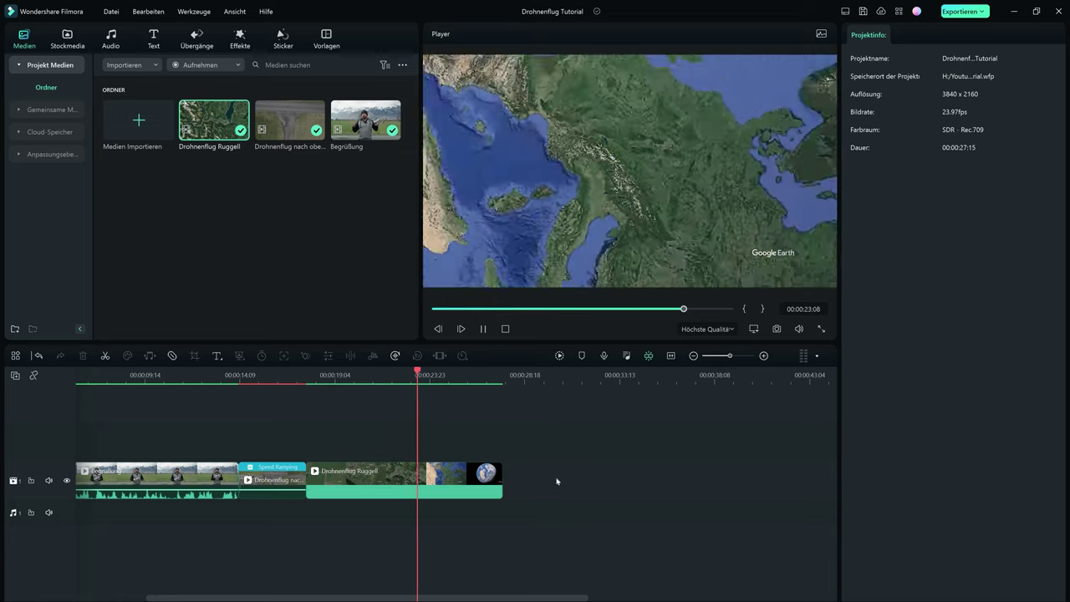
key("space")
- Add the Verkrümmen Zoom 6 warp transition at the cut between the speed-ramped drone clip and the Drohnenflug Ruggell clip
left_click_drag(426, 373, 307, 384)
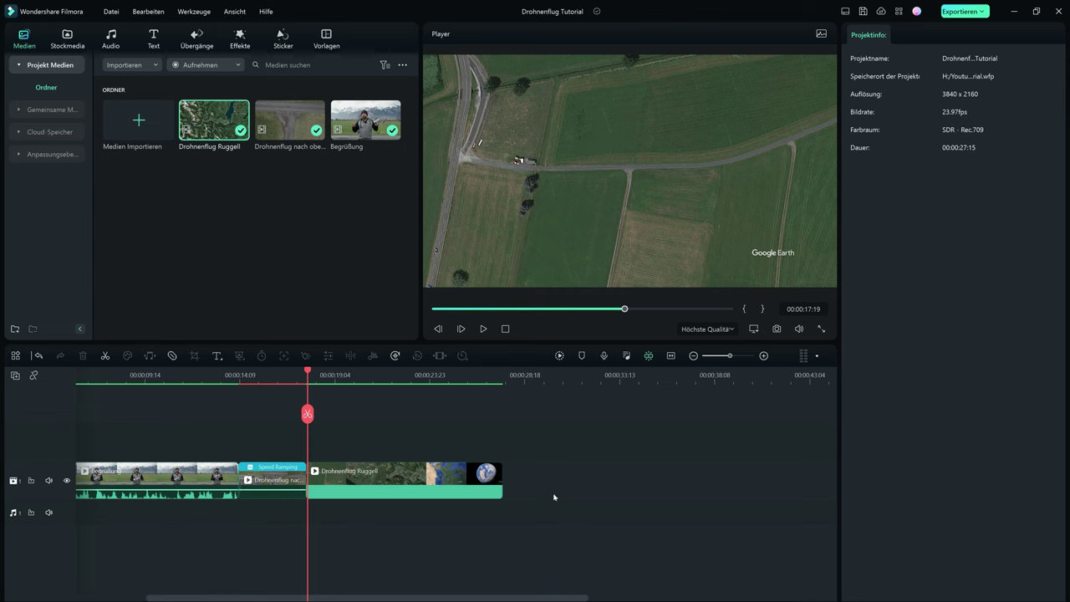
scroll(545, 375, "up", 2)
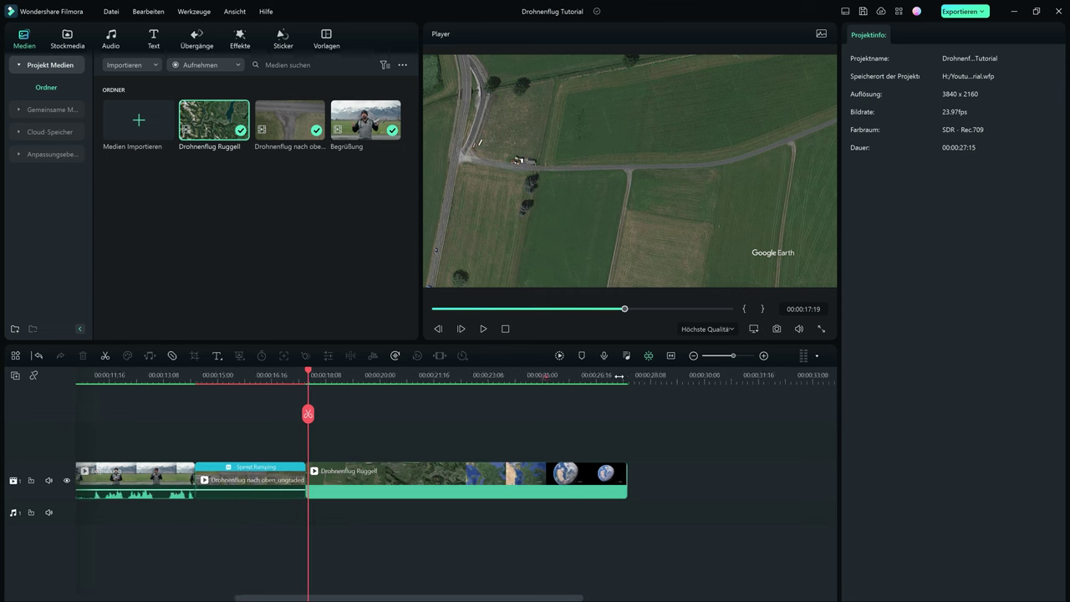
left_click_drag(729, 377, 723, 377)
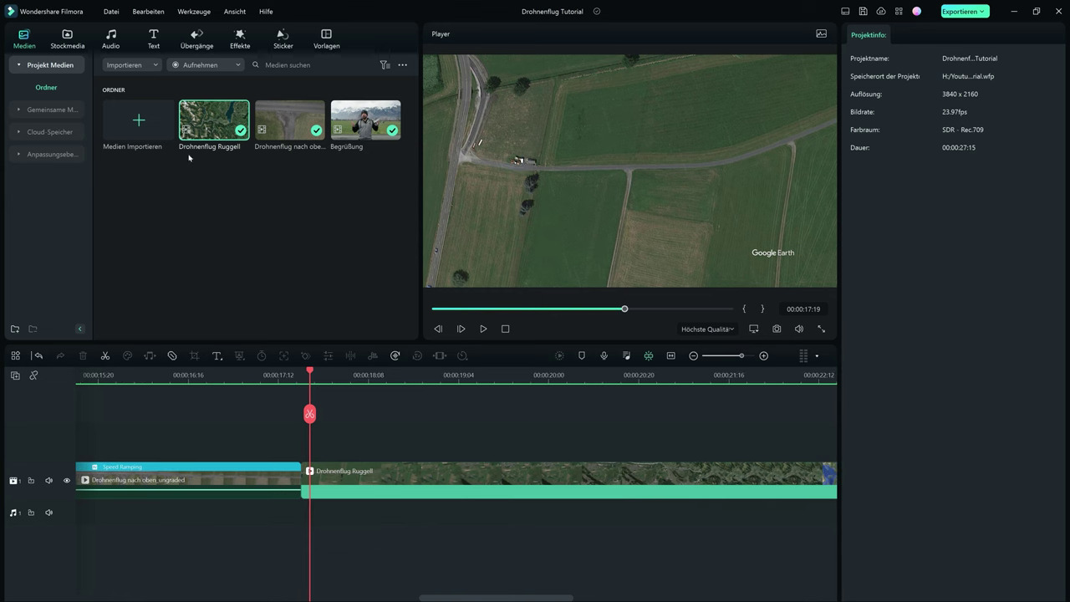
left_click(195, 37)
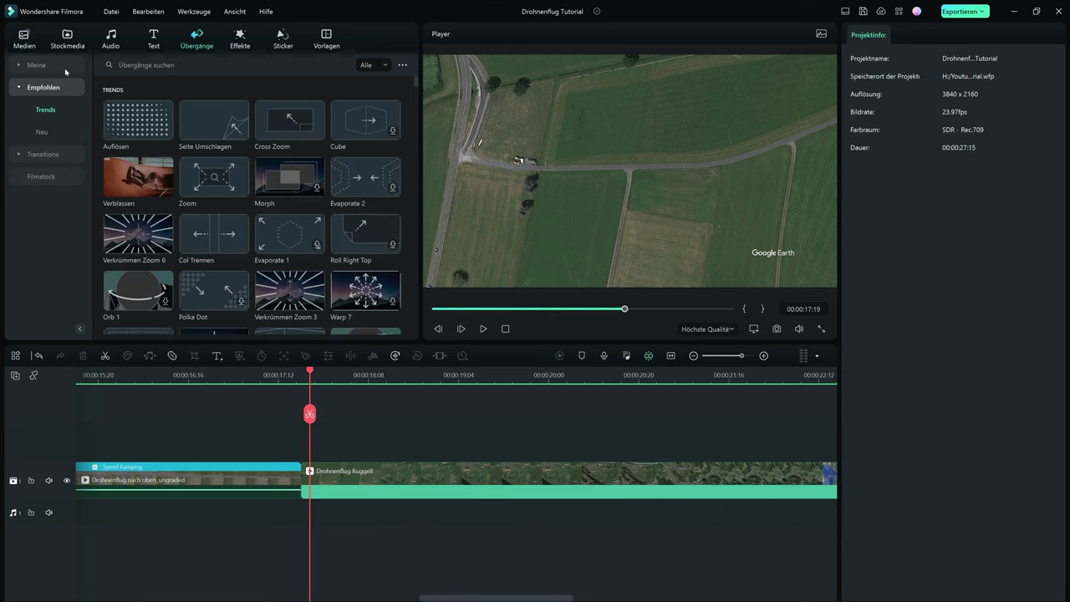
left_click(37, 66)
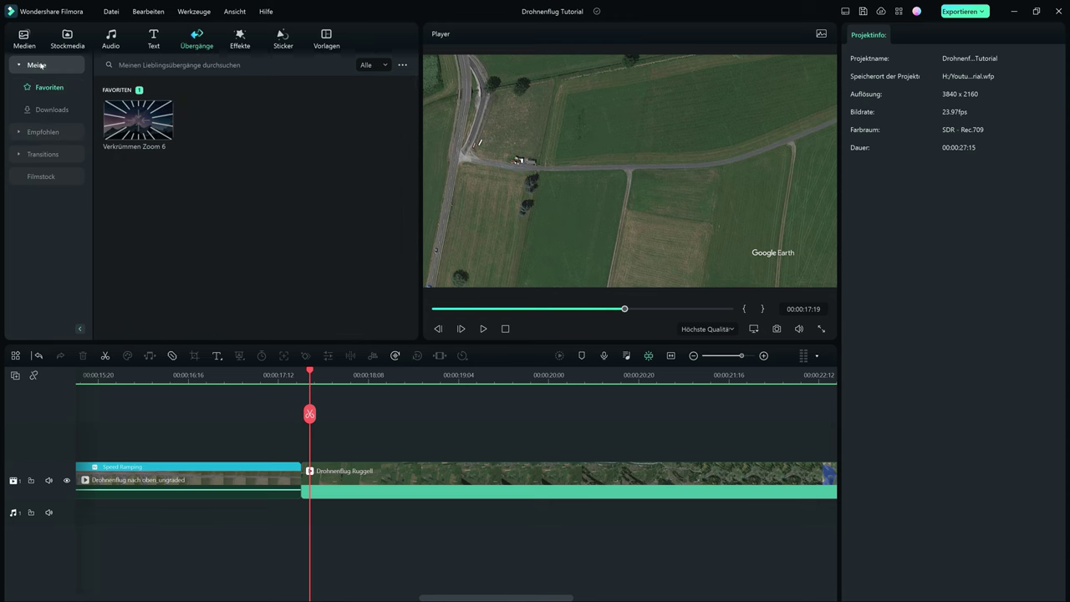
mouse_move(151, 132)
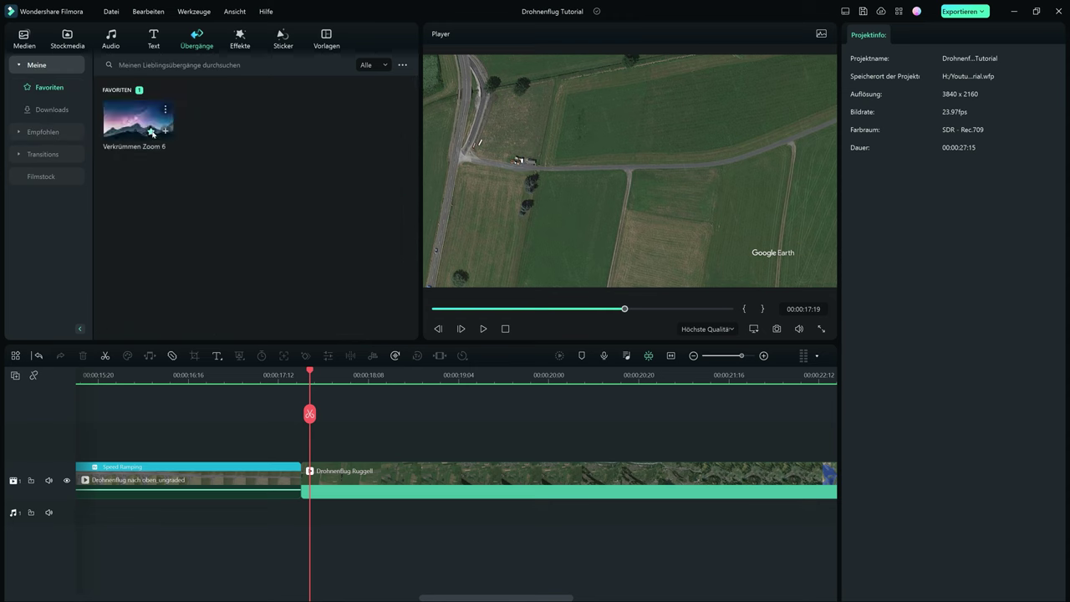
left_click(33, 154)
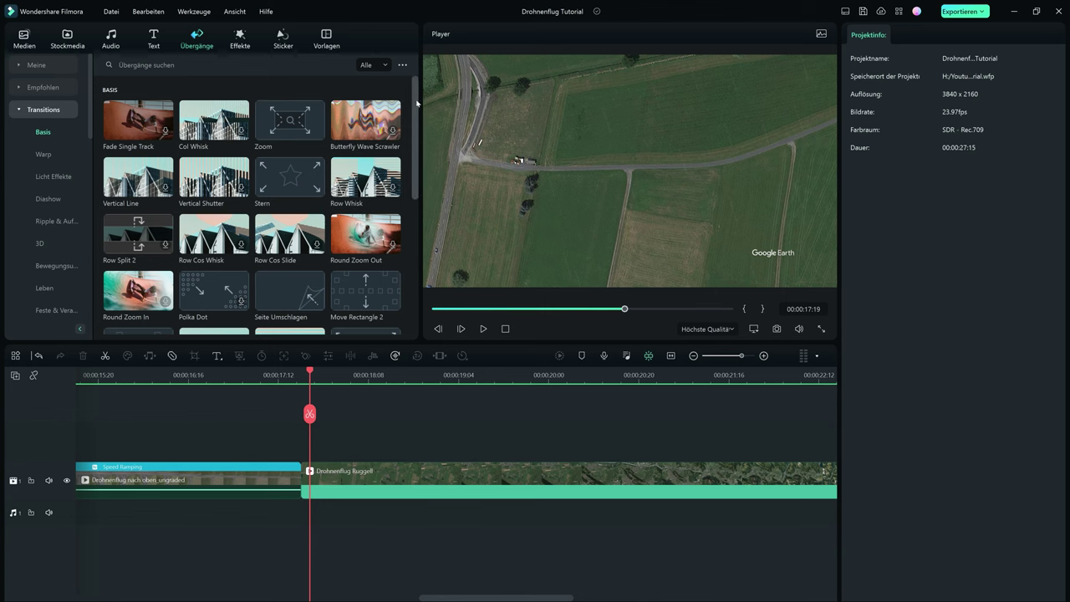
left_click_drag(416, 88, 404, 178)
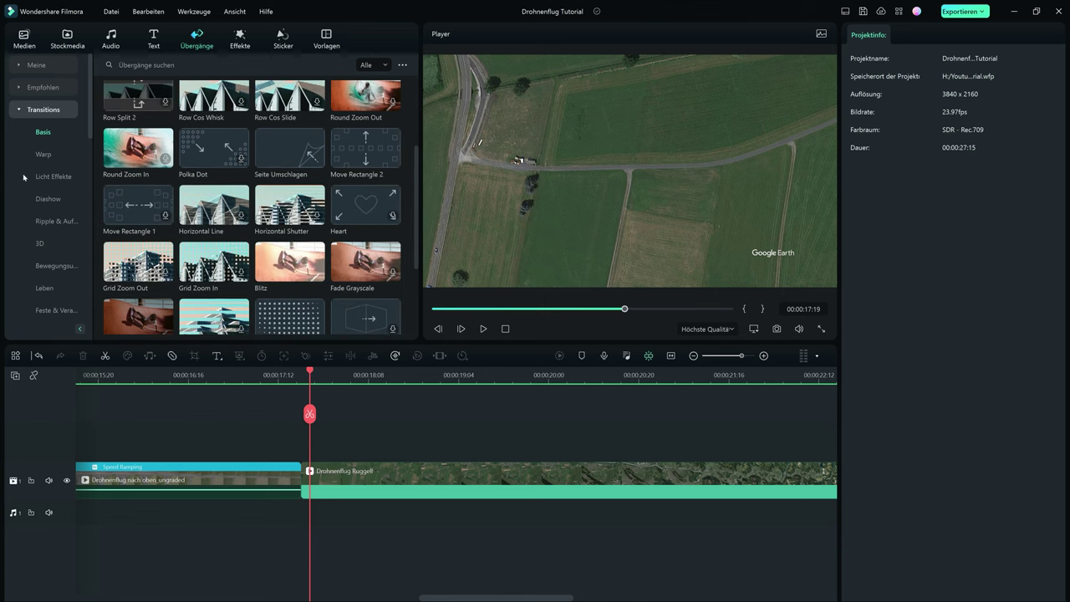
left_click(43, 154)
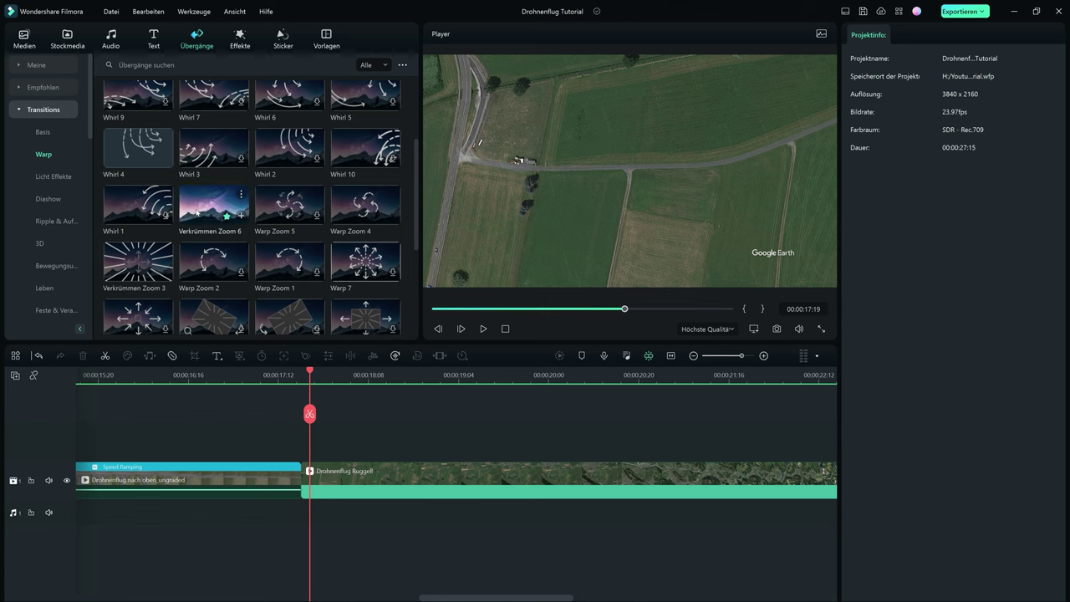
left_click_drag(204, 211, 290, 477)
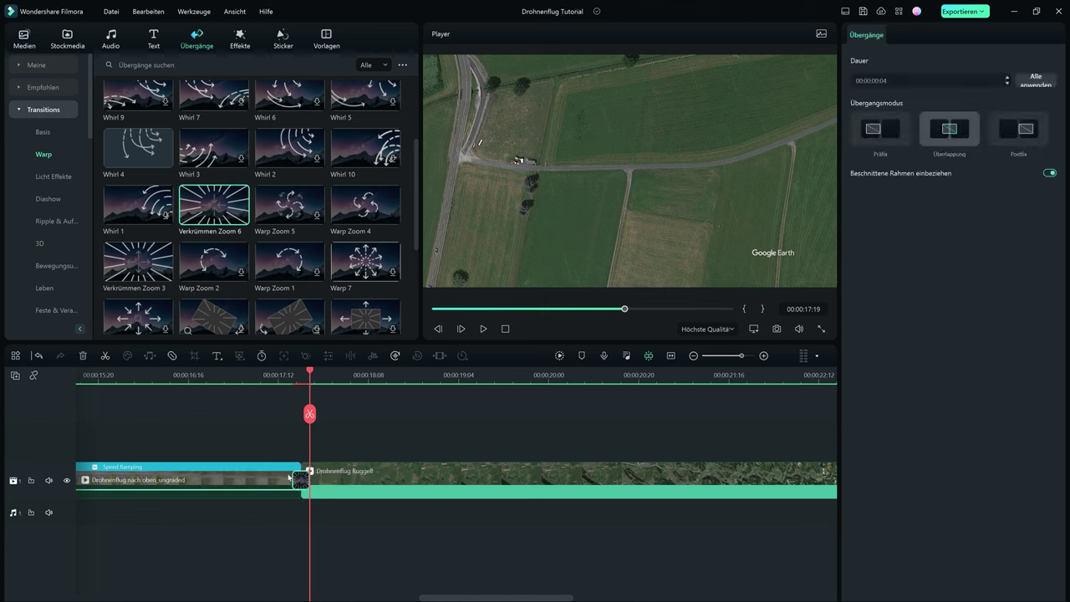
- Preview the Verkrümmen Zoom 6 transition and lengthen its duration to 00:00:01:08
left_click(218, 376)
key("space")
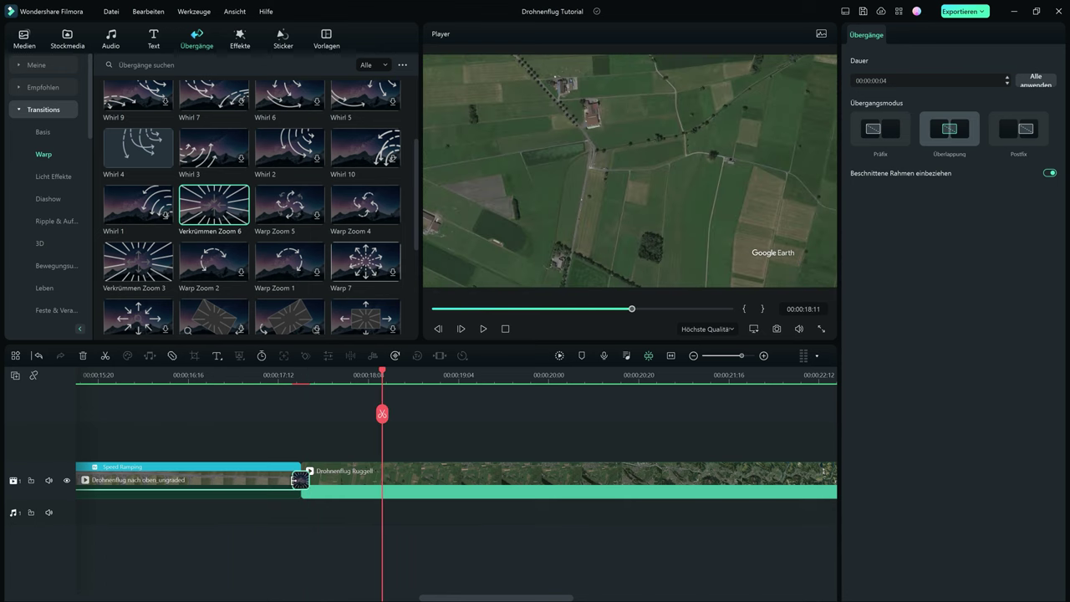
left_click_drag(293, 478, 202, 483)
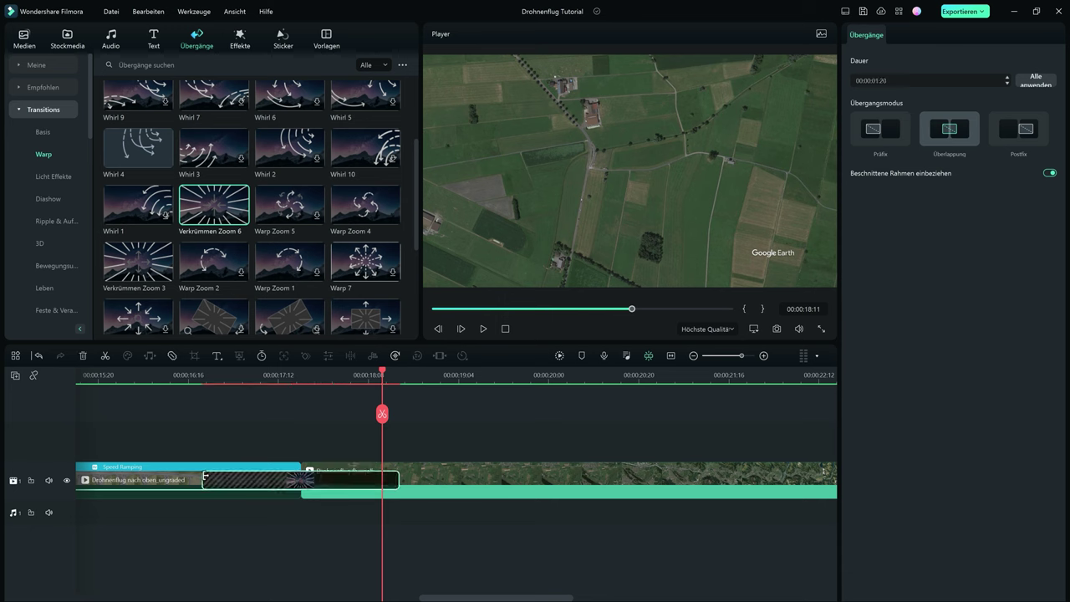
left_click(143, 380)
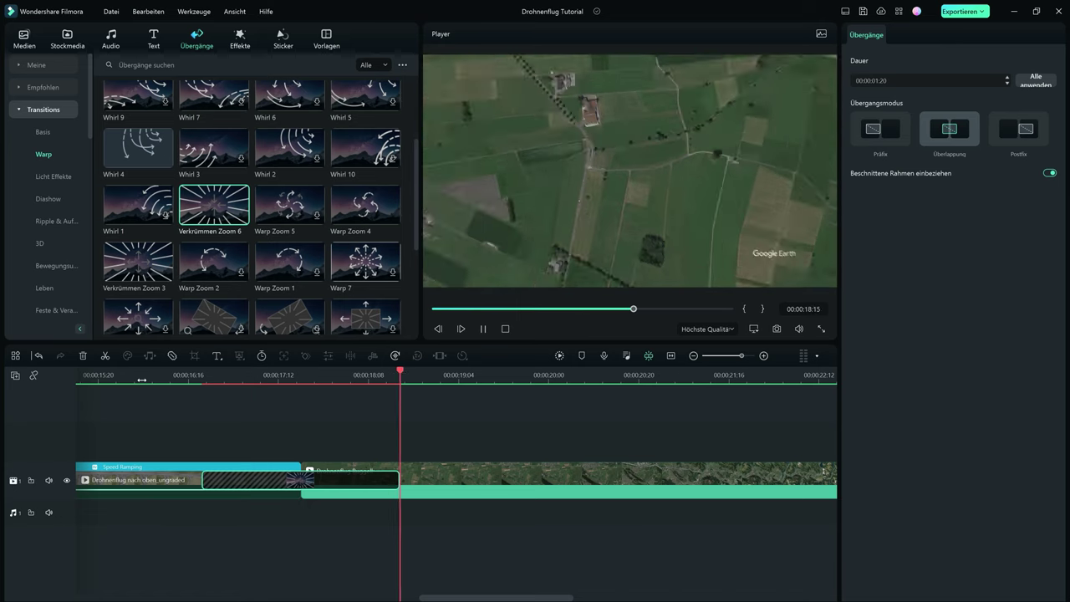
key("space")
left_click_drag(398, 480, 372, 480)
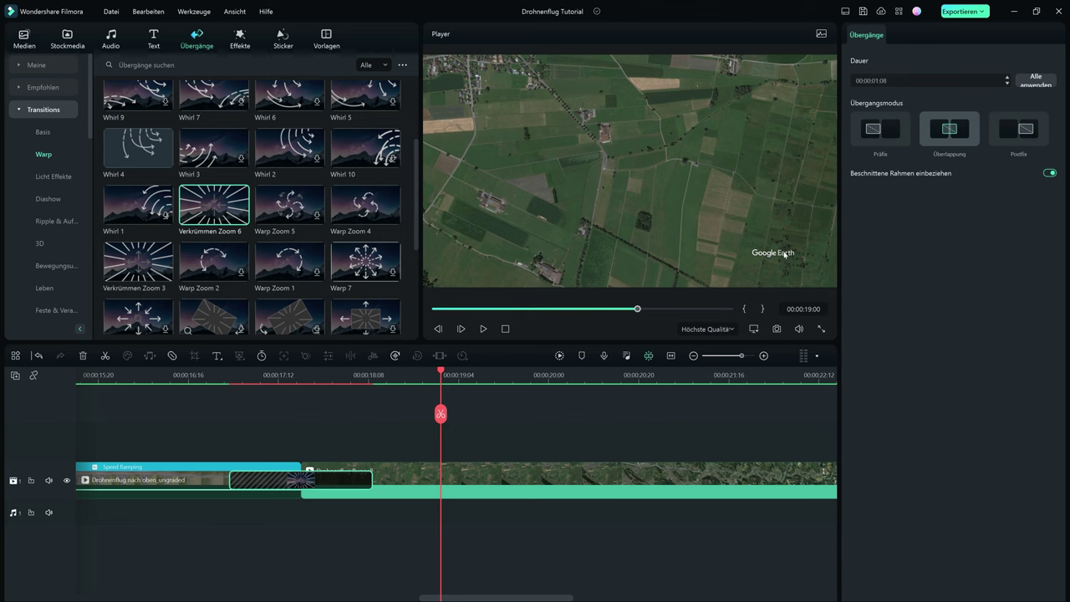
- Scale the Drohnenflug Ruggell clip to 148.7% to push the Google Earth watermark out of frame, and play back the sequence to its end
left_click(525, 474)
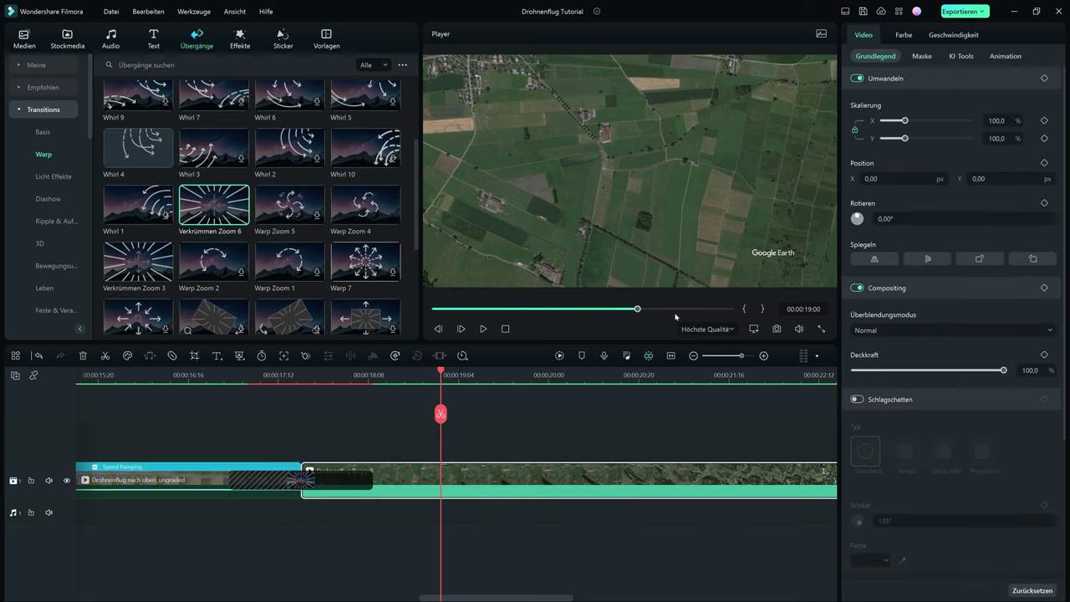
left_click_drag(905, 121, 913, 121)
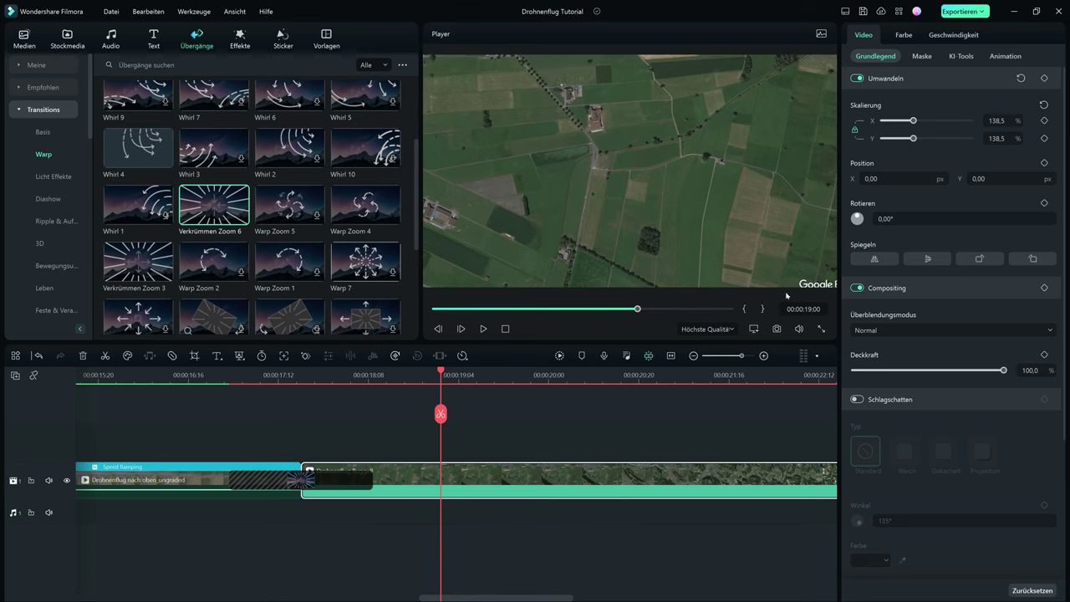
left_click_drag(909, 121, 914, 120)
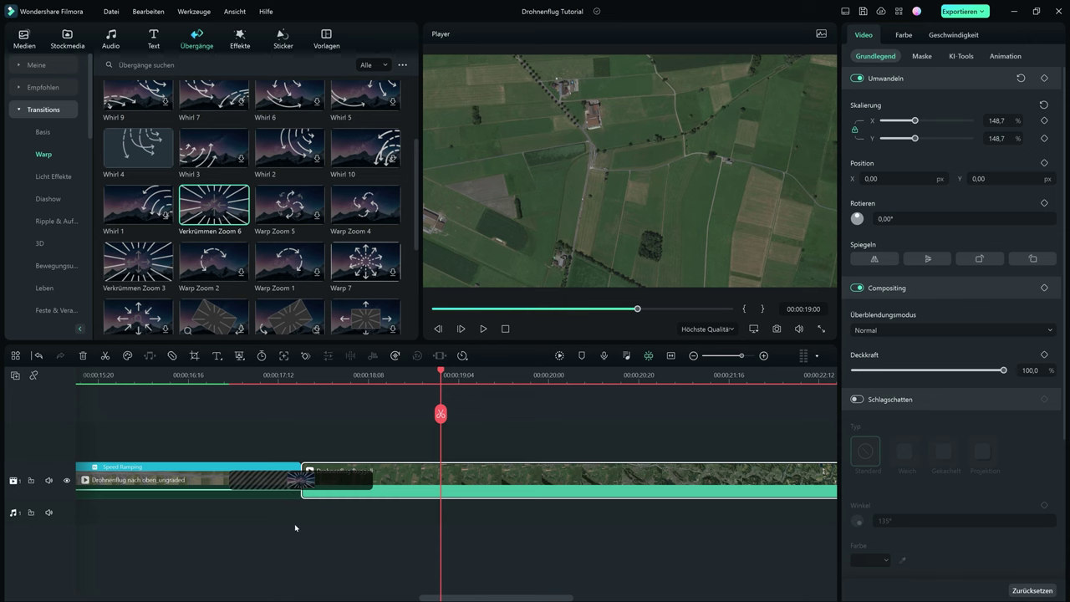
left_click(671, 356)
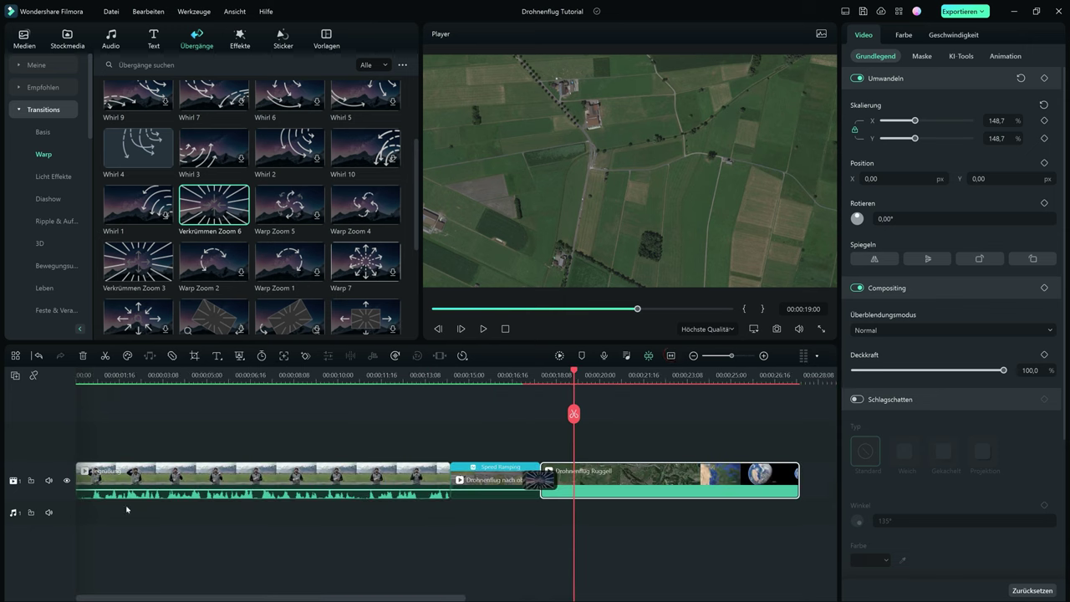
left_click(344, 376)
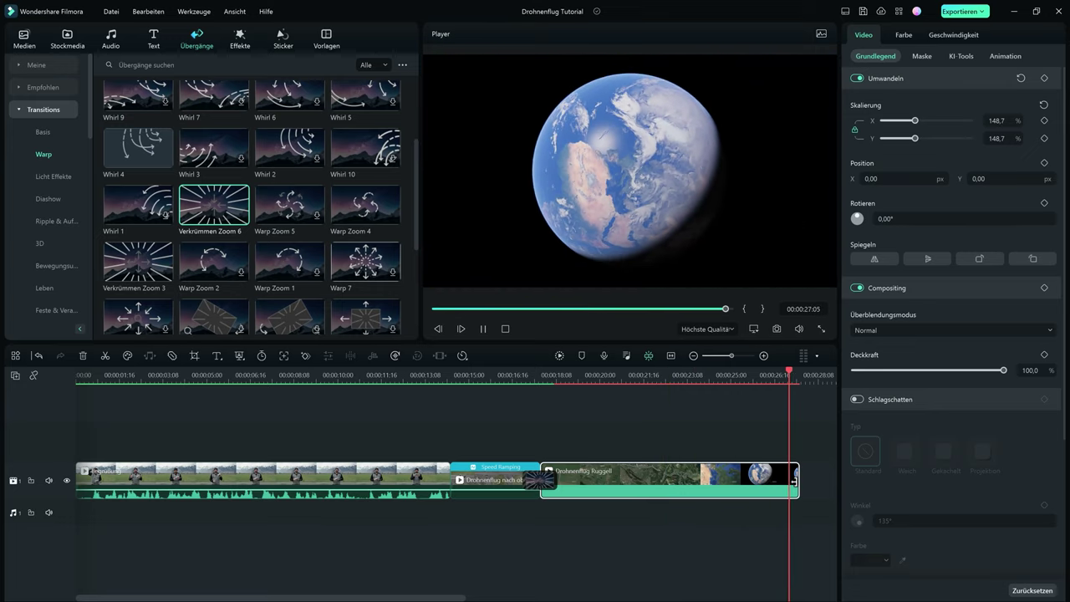
- Keyframe the Drohnenflug Ruggell clip's opacity to fade out from 00:00:26:03 to its end at 00:00:27:14, and return to 00:00:24:11 for review
left_click_drag(799, 374, 760, 380)
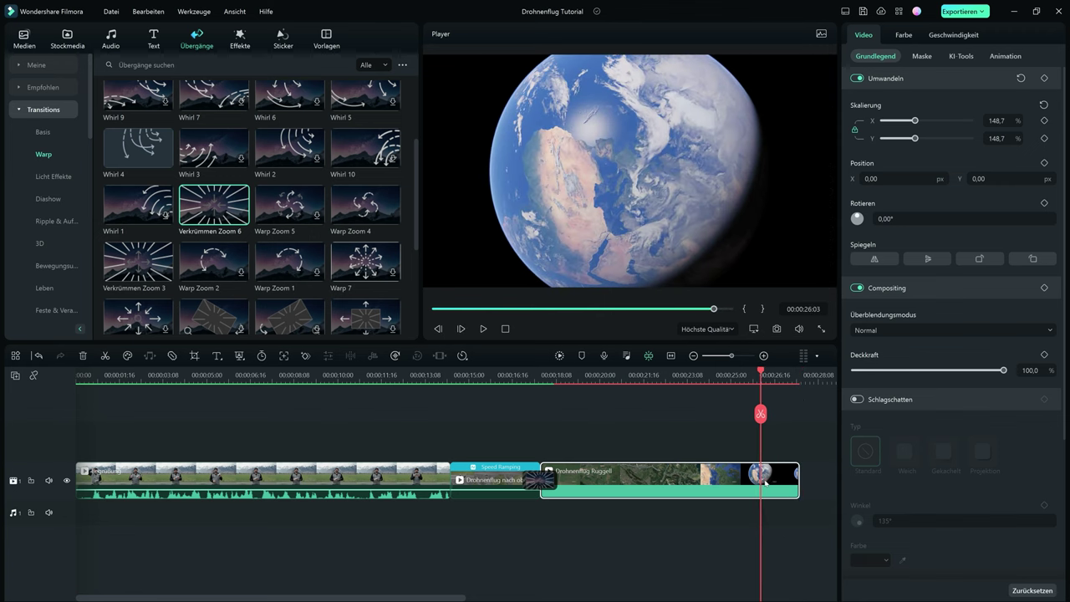
left_click(1043, 355)
left_click_drag(762, 374, 799, 378)
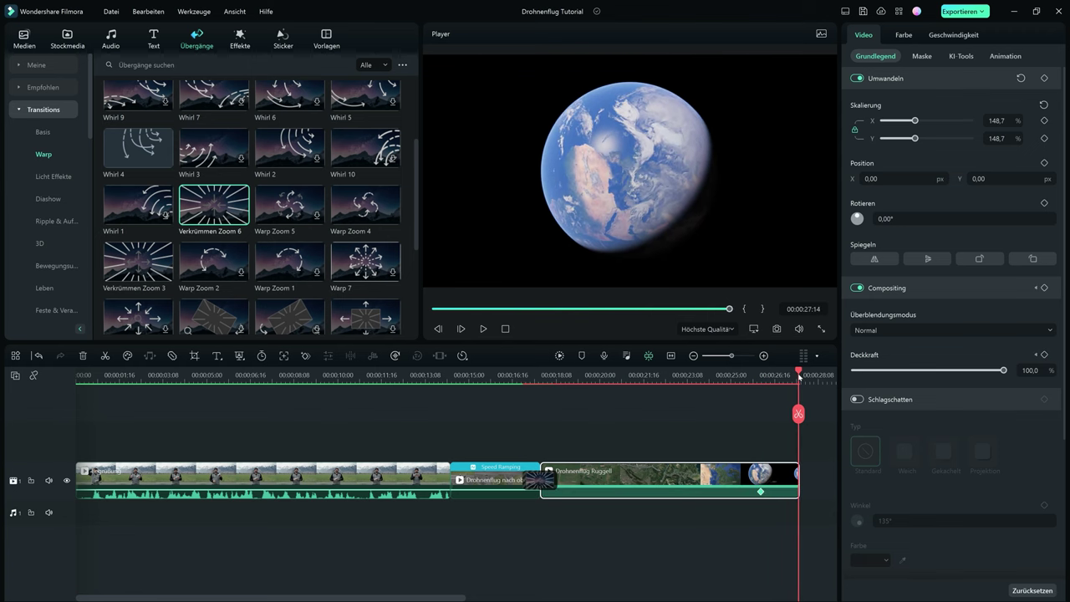
left_click_drag(1003, 370, 706, 387)
left_click(717, 374)
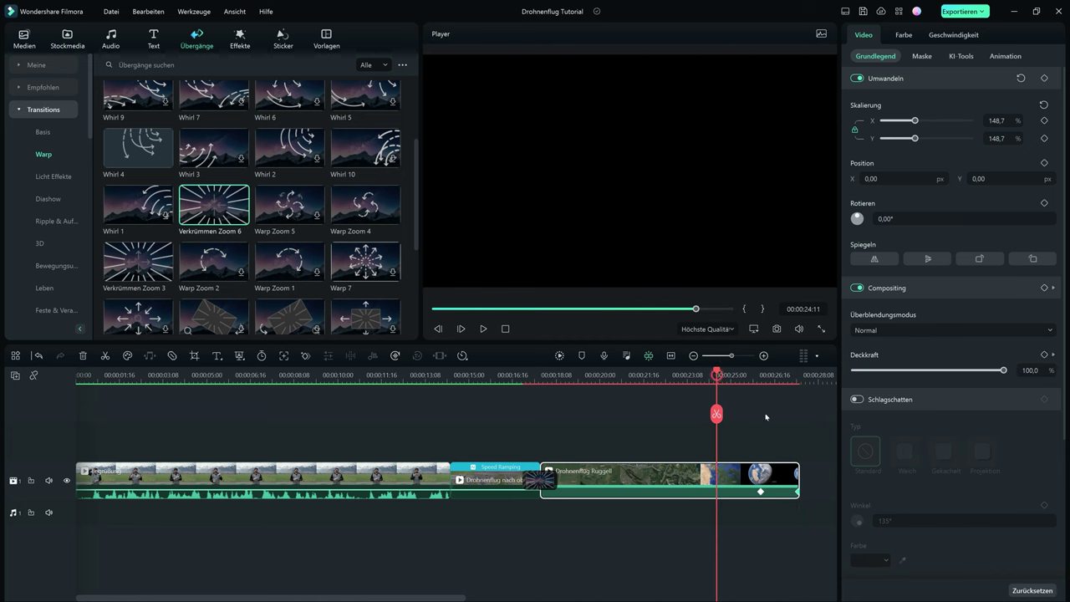